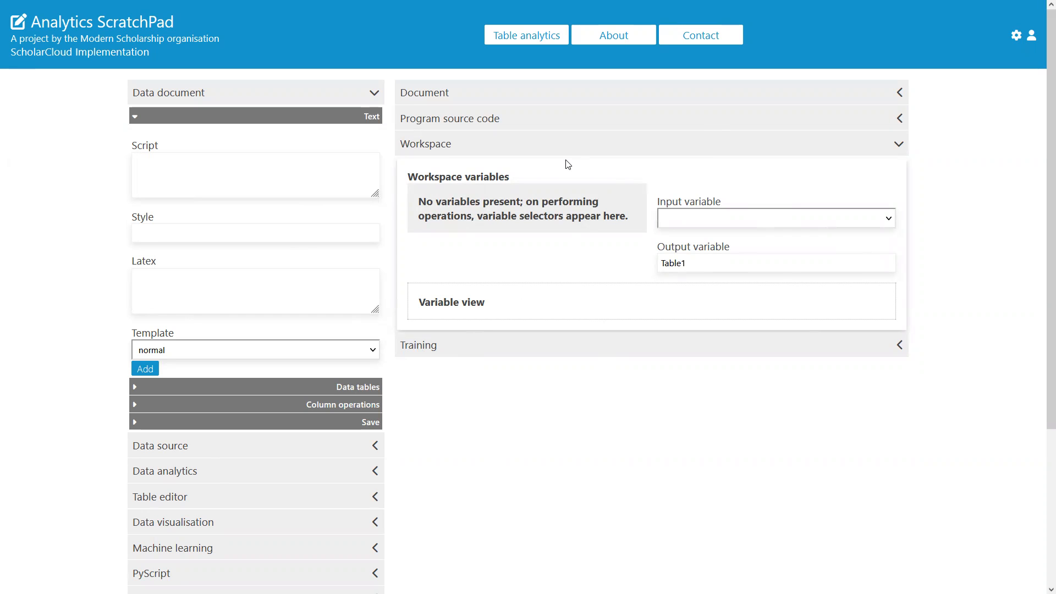
Step: Add a text block reading 'Type some script' to the document
click(625, 104)
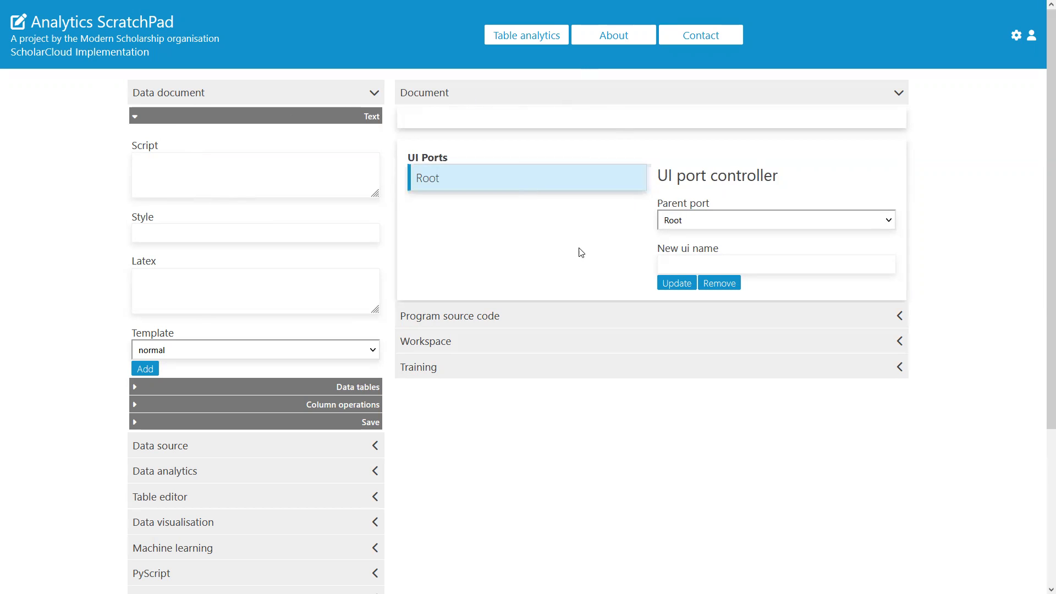
click(262, 175)
text(Type some script)
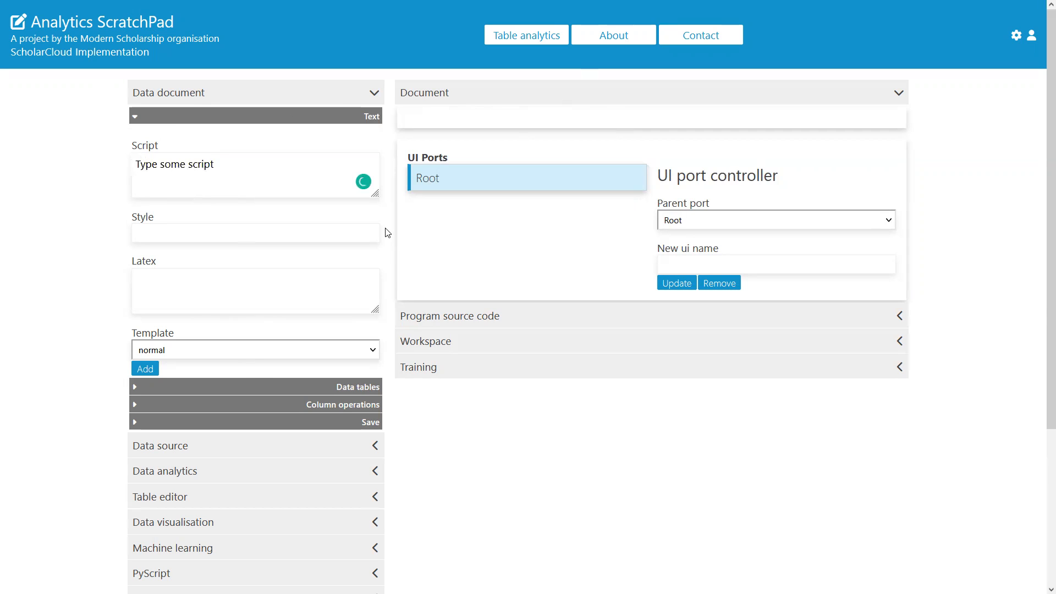
click(145, 369)
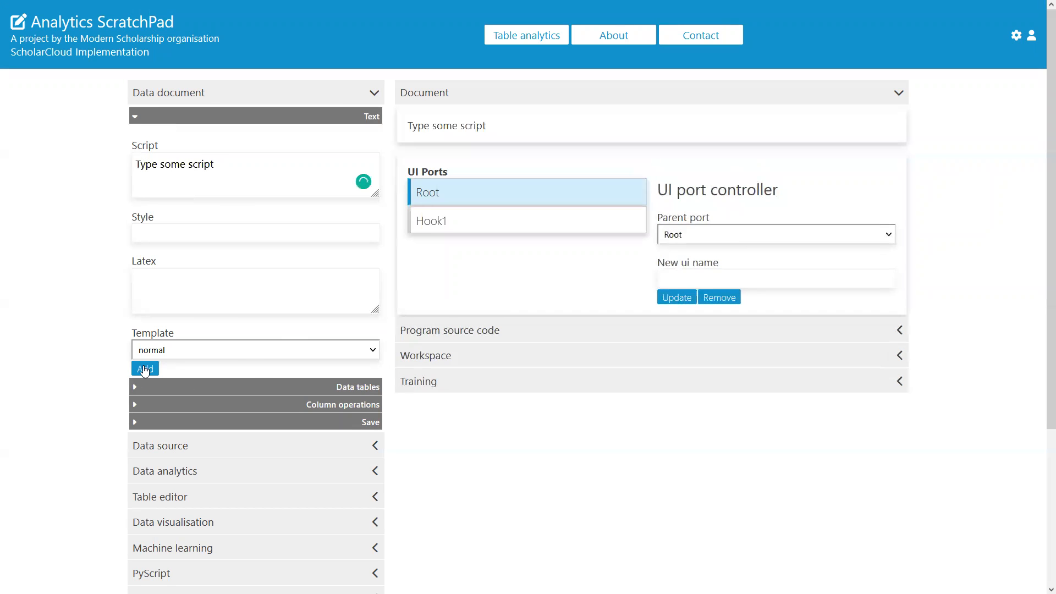
Step: Apply the title template and add the centred 'Document title' block to the document
drag(488, 127, 424, 144)
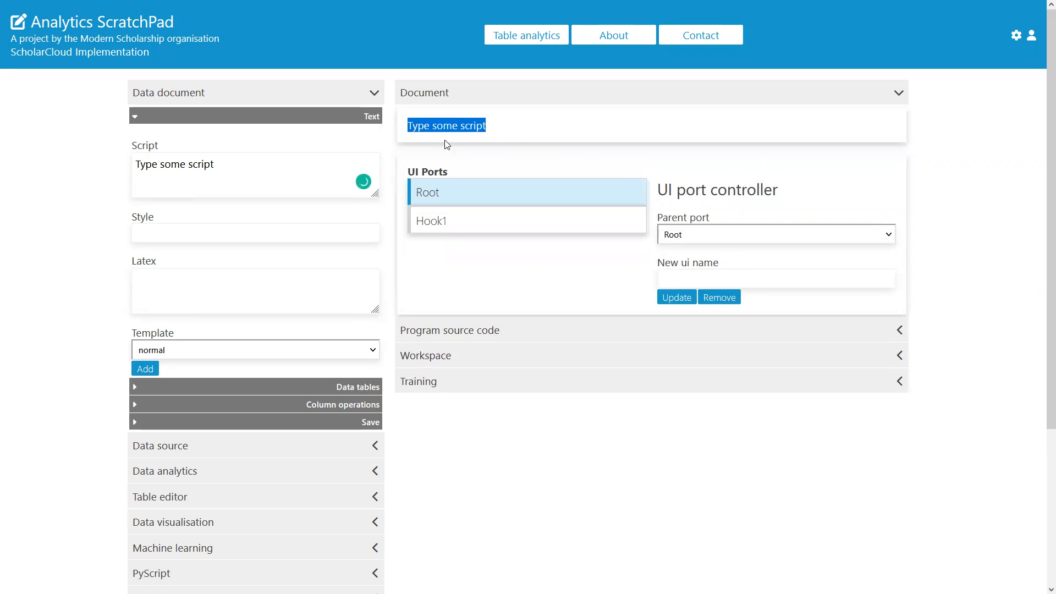
click(510, 129)
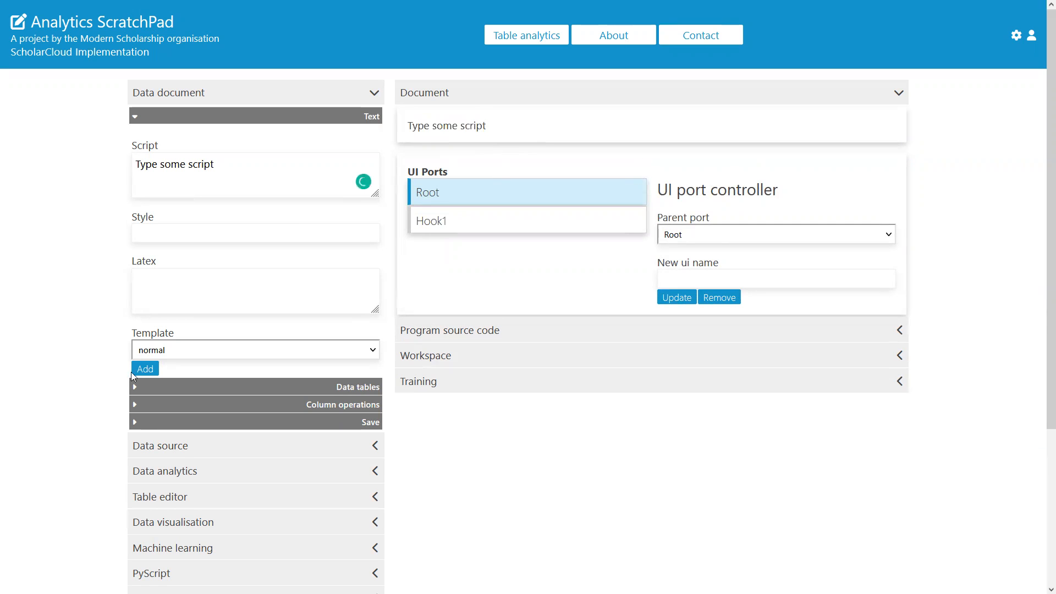
click(169, 355)
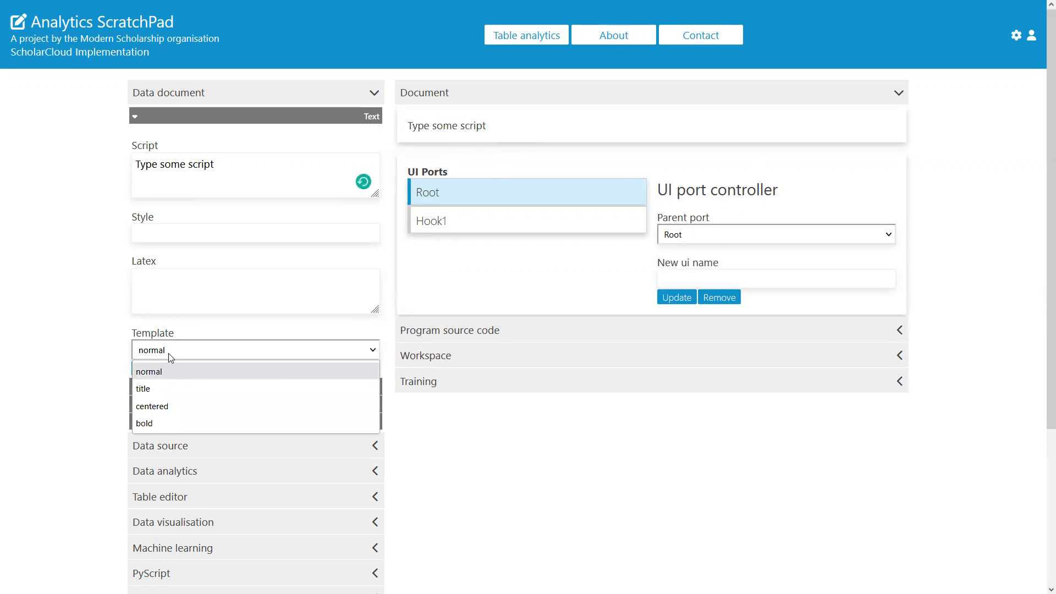
click(167, 395)
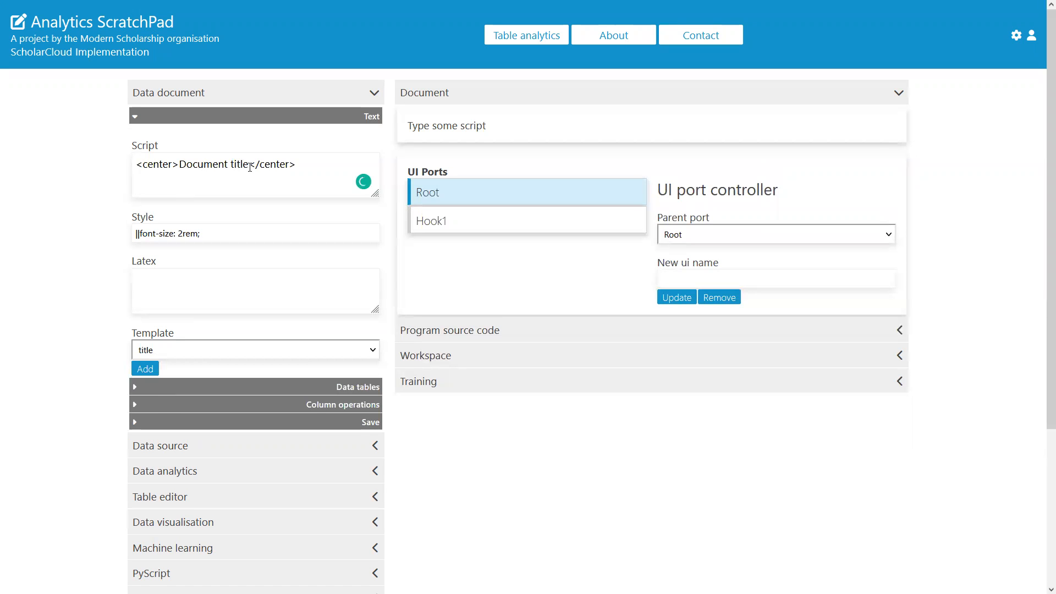
click(150, 368)
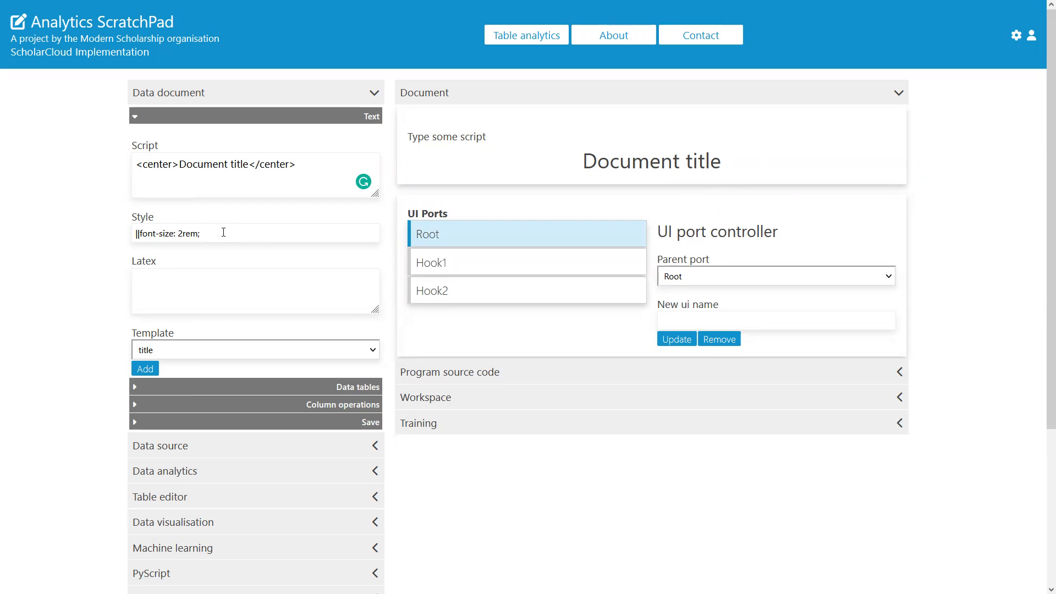
Step: Prefix the title's style with 'boxShadow p0'
drag(224, 233, 33, 234)
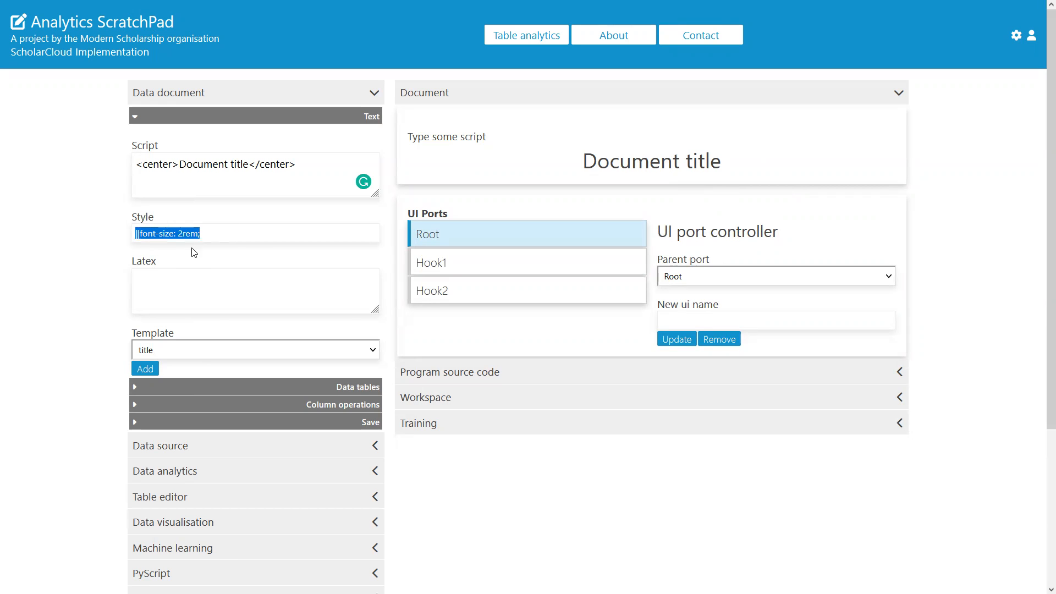
click(229, 236)
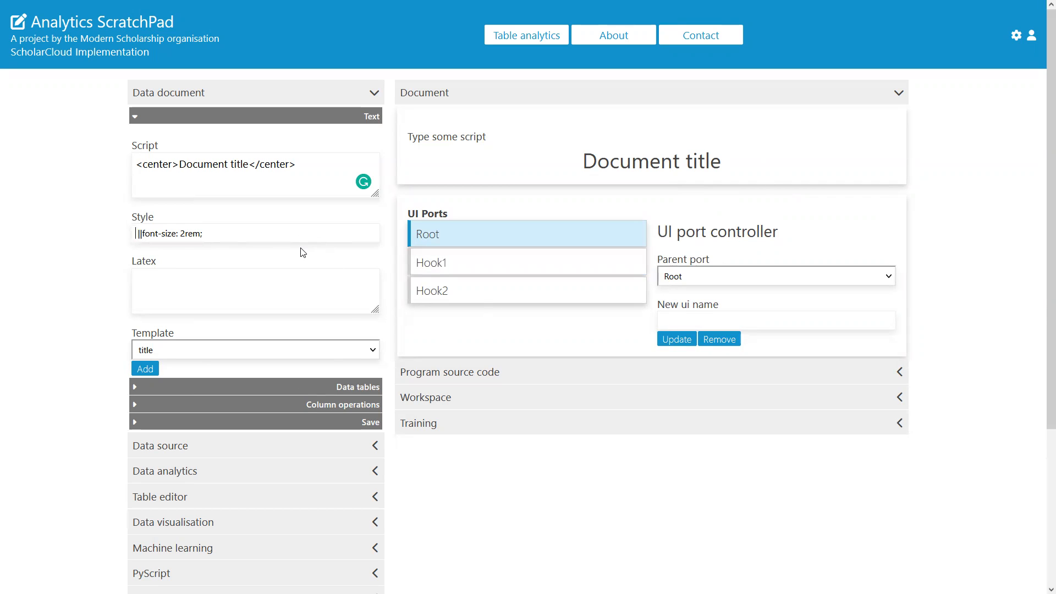
double_click(161, 164)
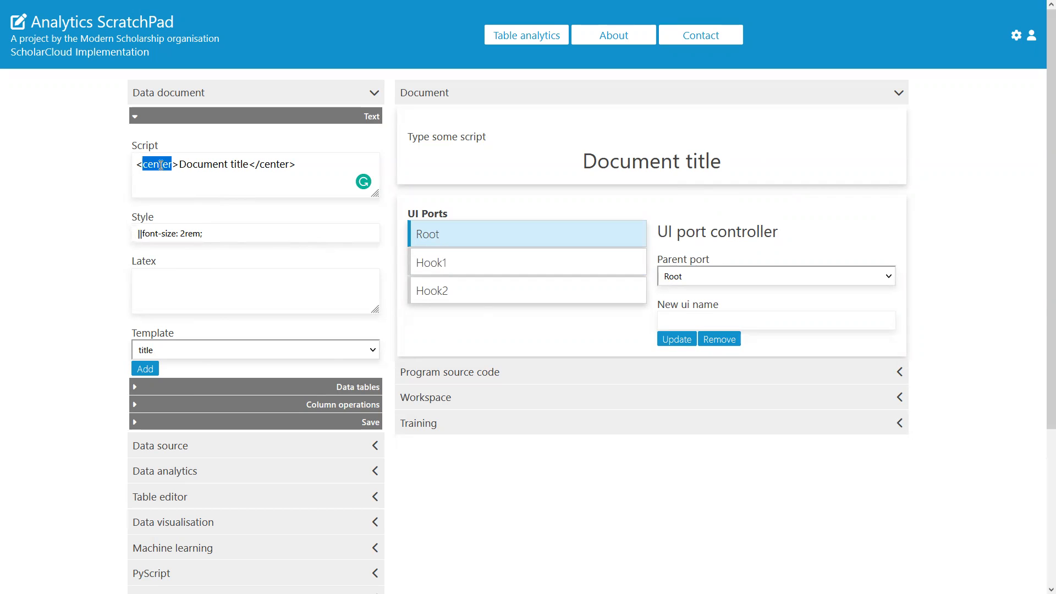
double_click(274, 164)
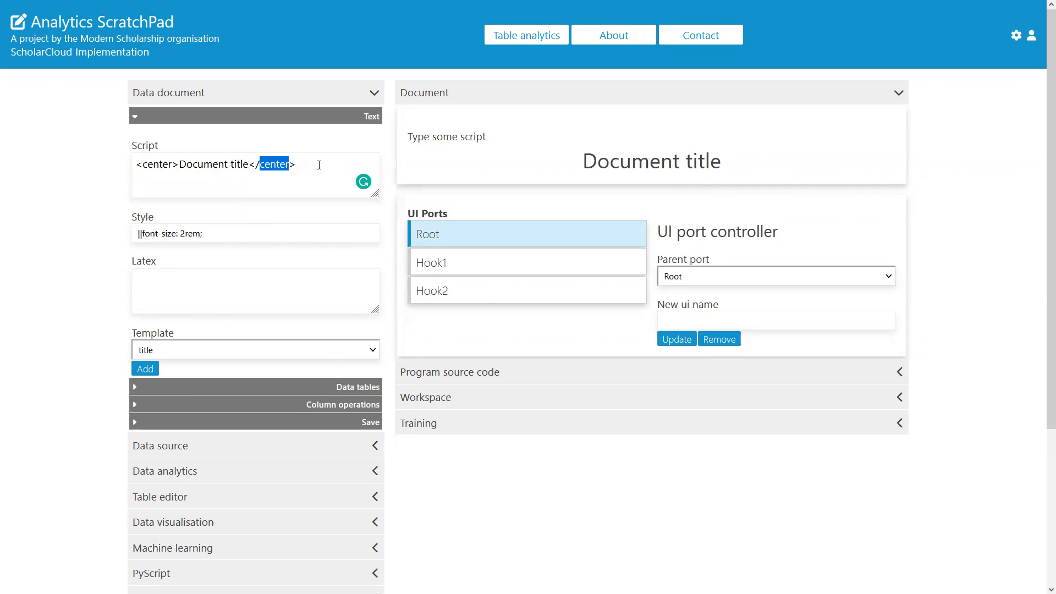
drag(220, 233, 5, 246)
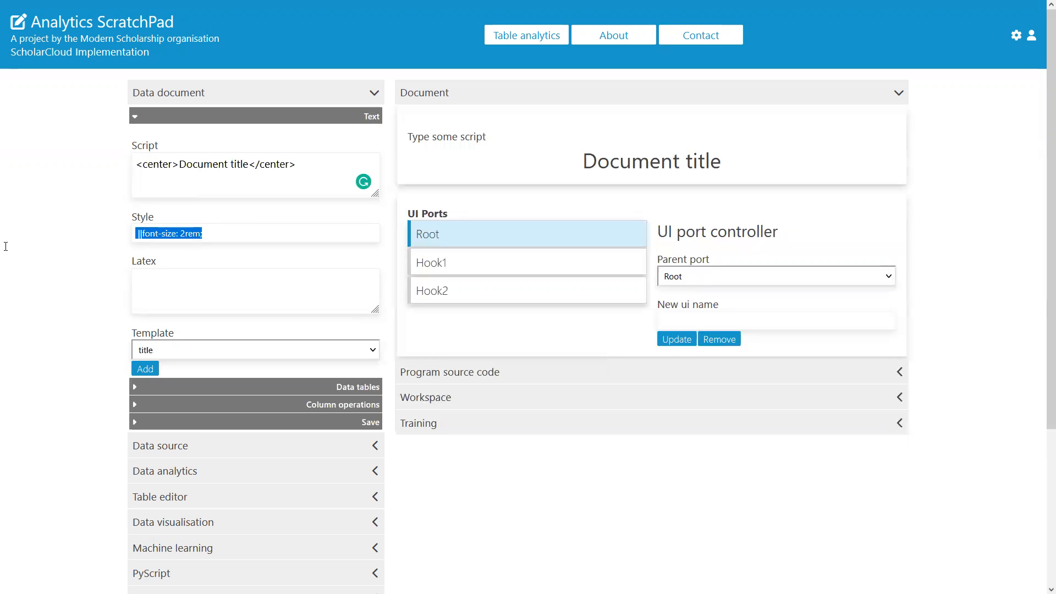
key(Right)
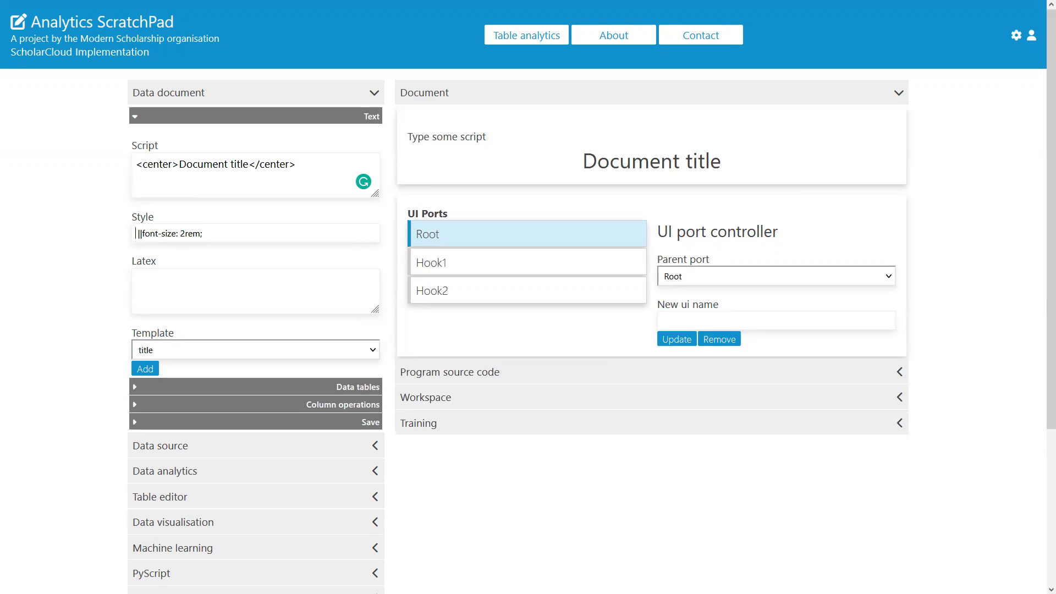
text(boxShad)
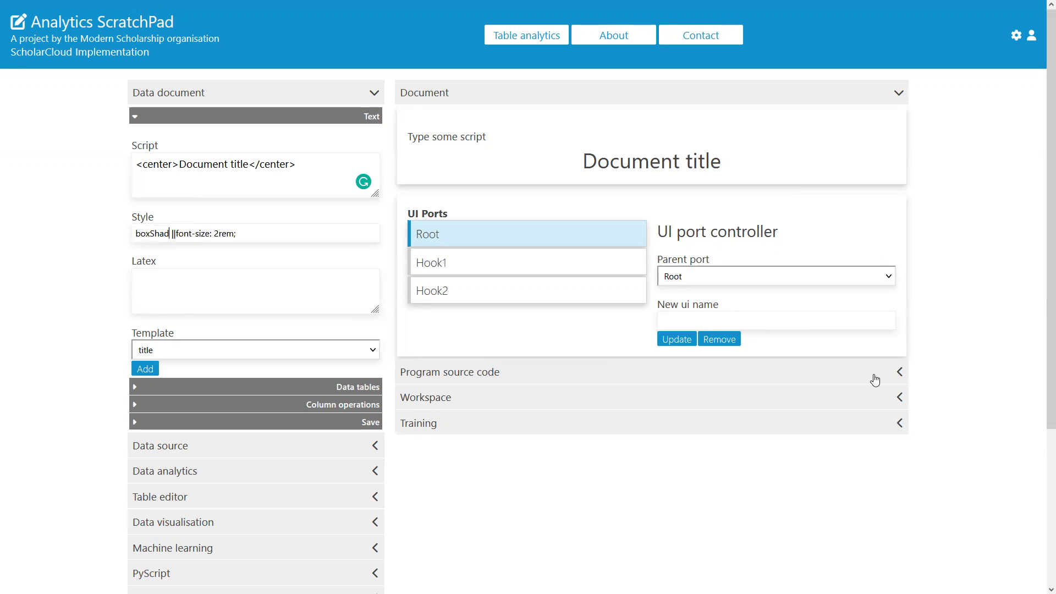
text(ow p0)
Step: Inspect the parts of the style string on either side of the || separator
key(Left)
key(shift+Left)
key(shift+Left)
key(Right)
key(shift+Home)
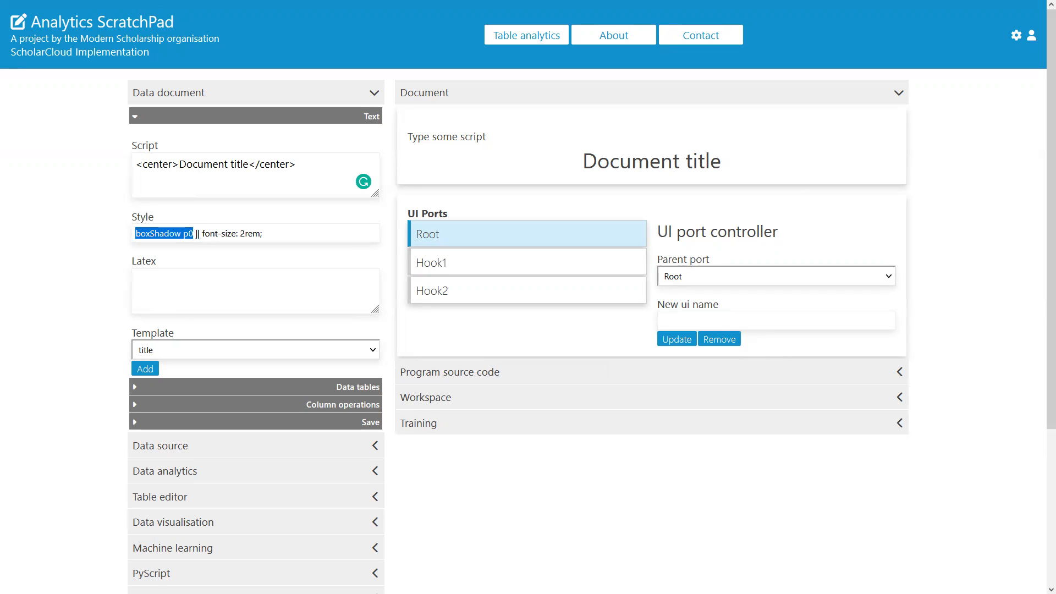
key(Right)
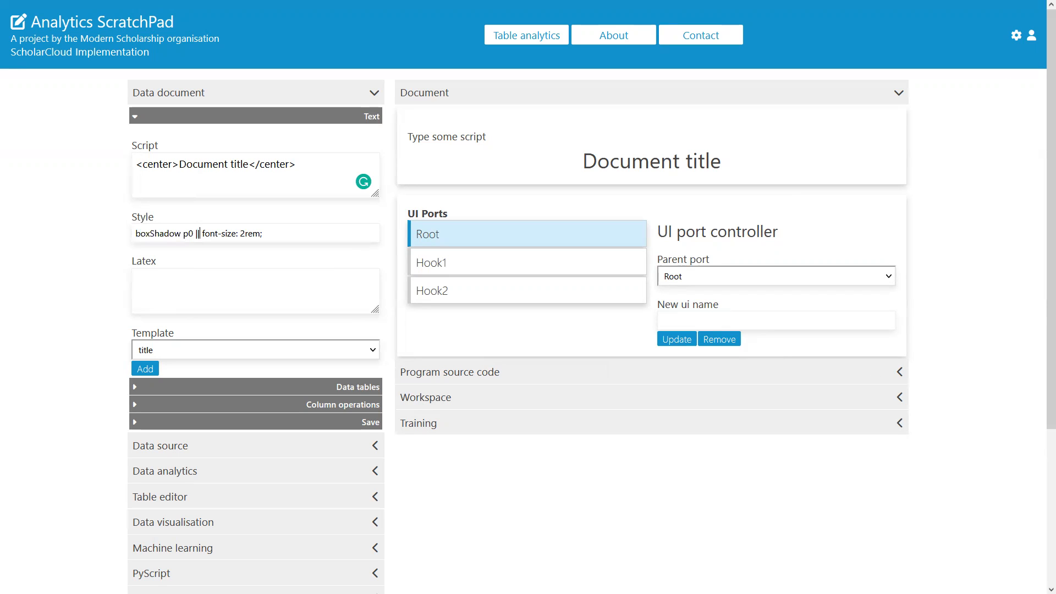
key(shift+End)
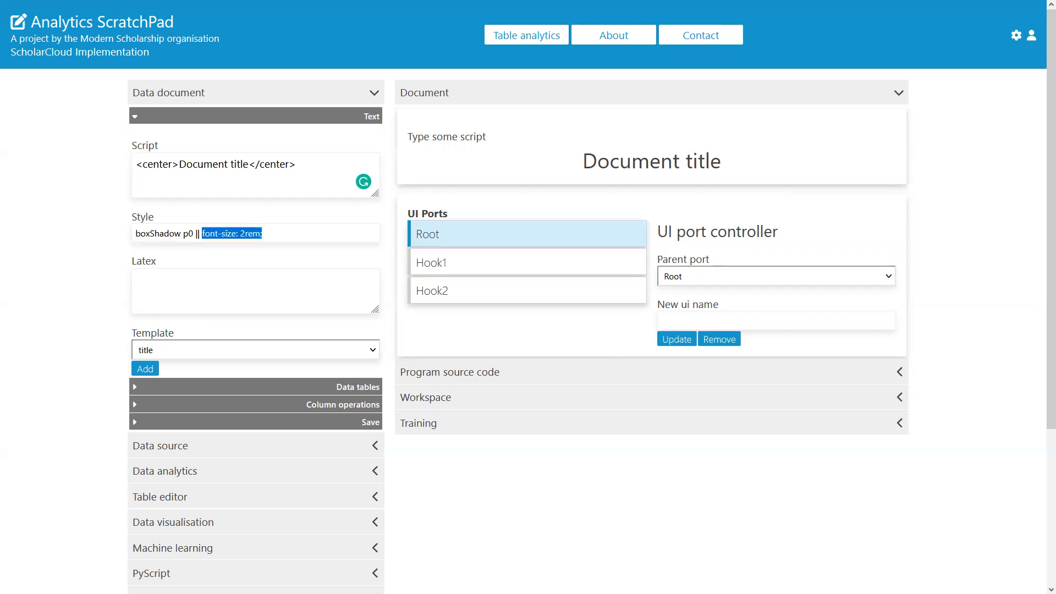
key(Right)
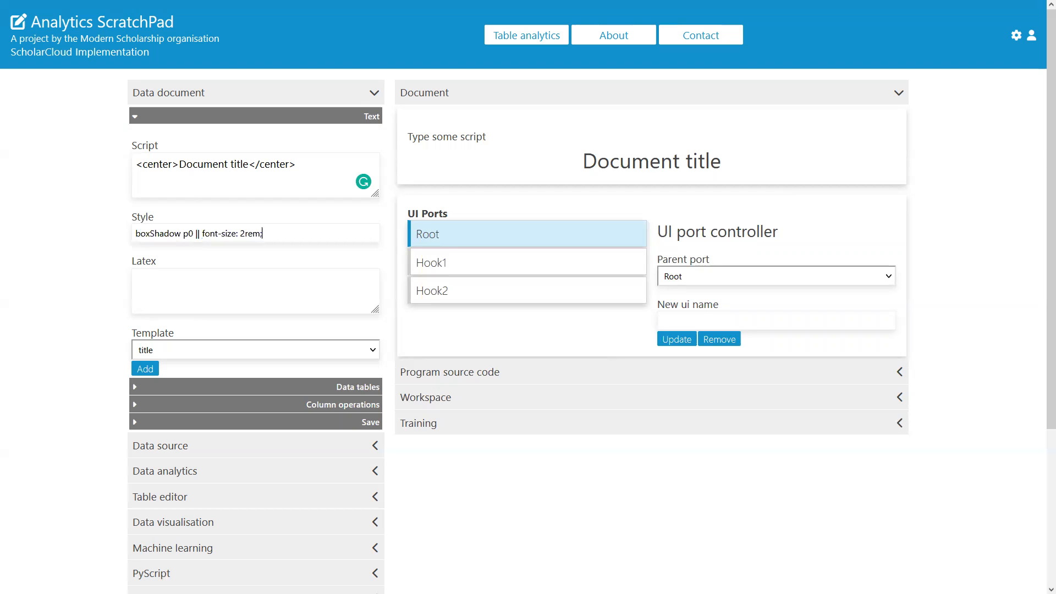
key(ctrl+a)
key(Home)
key(ctrl+shift+Right)
key(ctrl+shift+Right)
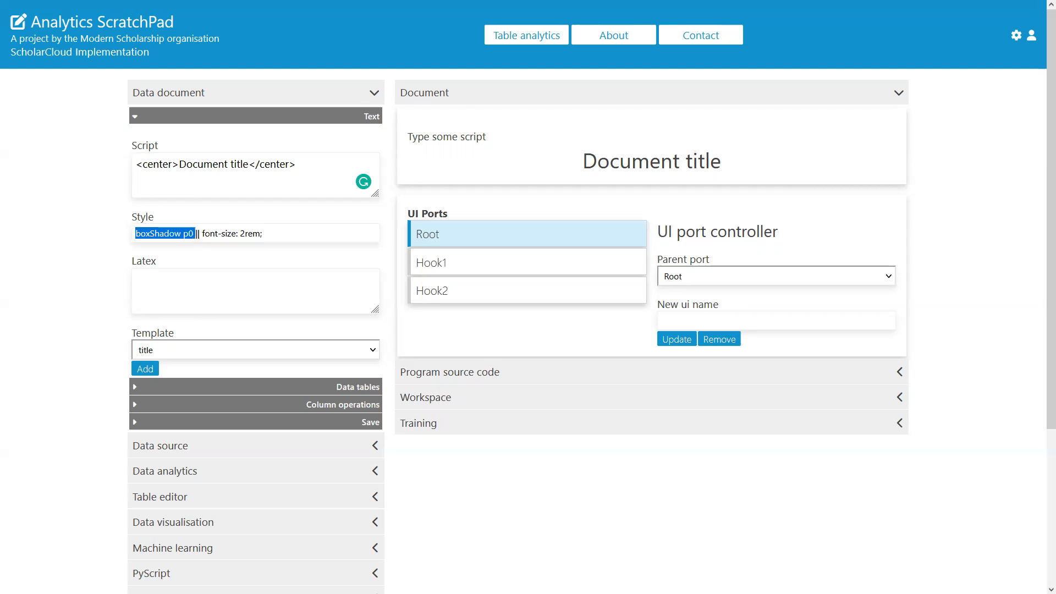
key(Right)
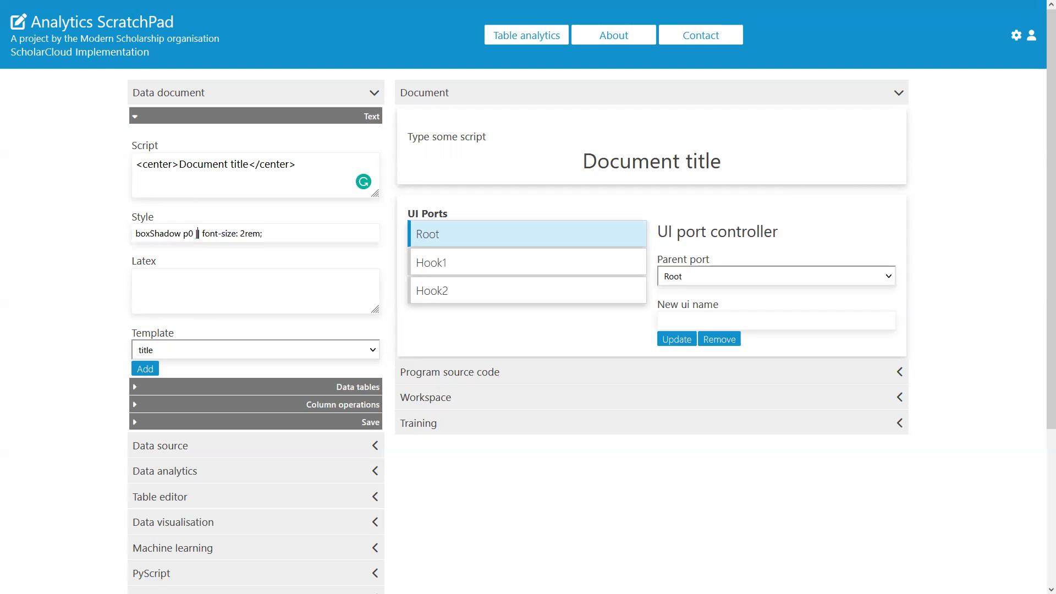
key(shift+End)
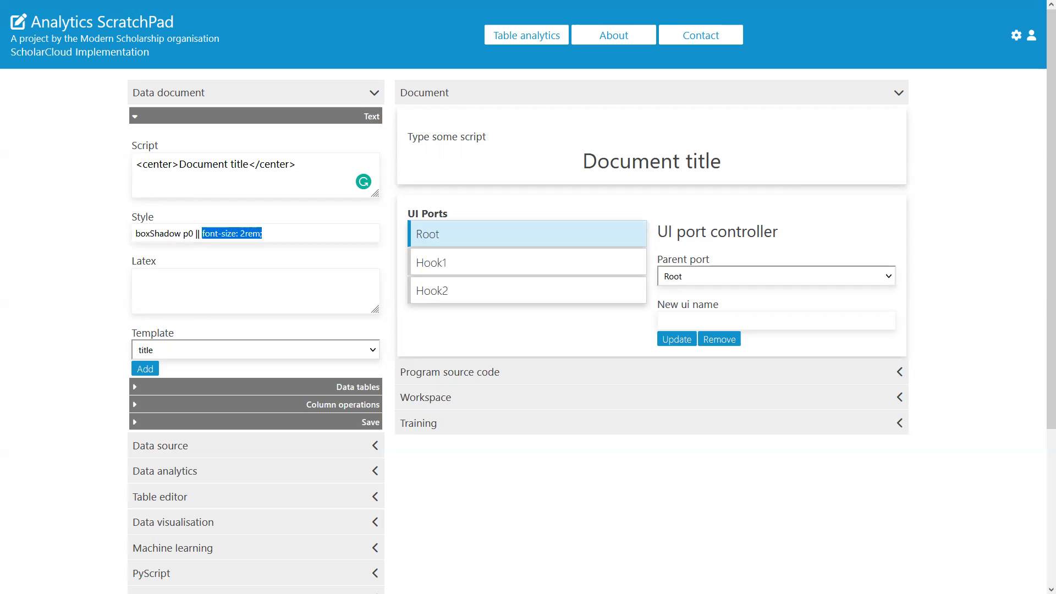
key(Right)
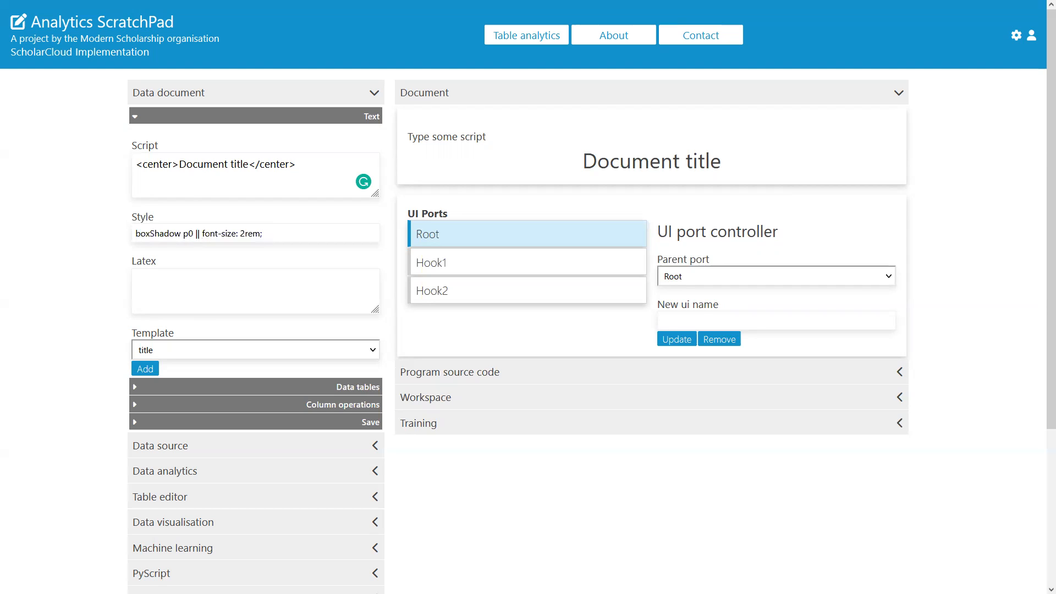
Step: Append 'color: red;' to the style and add the red title block to the document
text(color: red;)
click(145, 369)
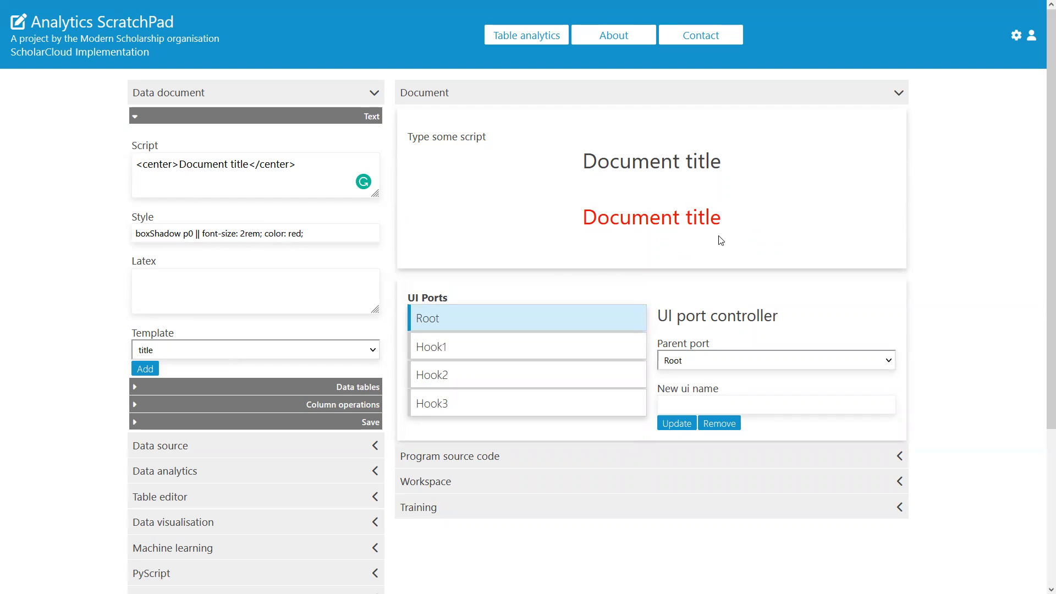
Step: Change the style's font size to 3rem and add another red title block
drag(731, 226, 549, 217)
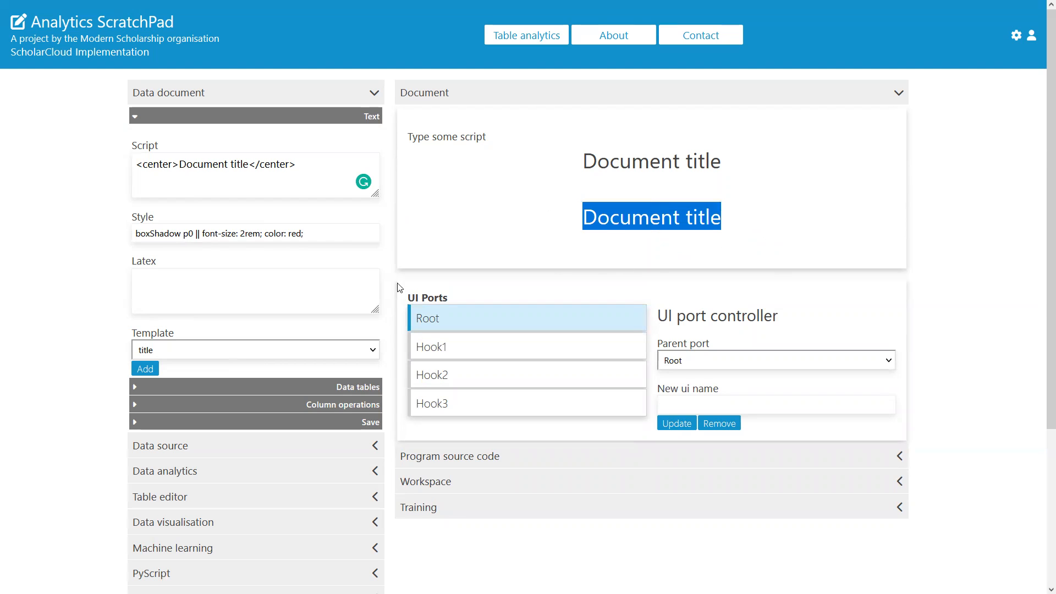
click(246, 239)
click(449, 319)
key(BackSpace)
text(3)
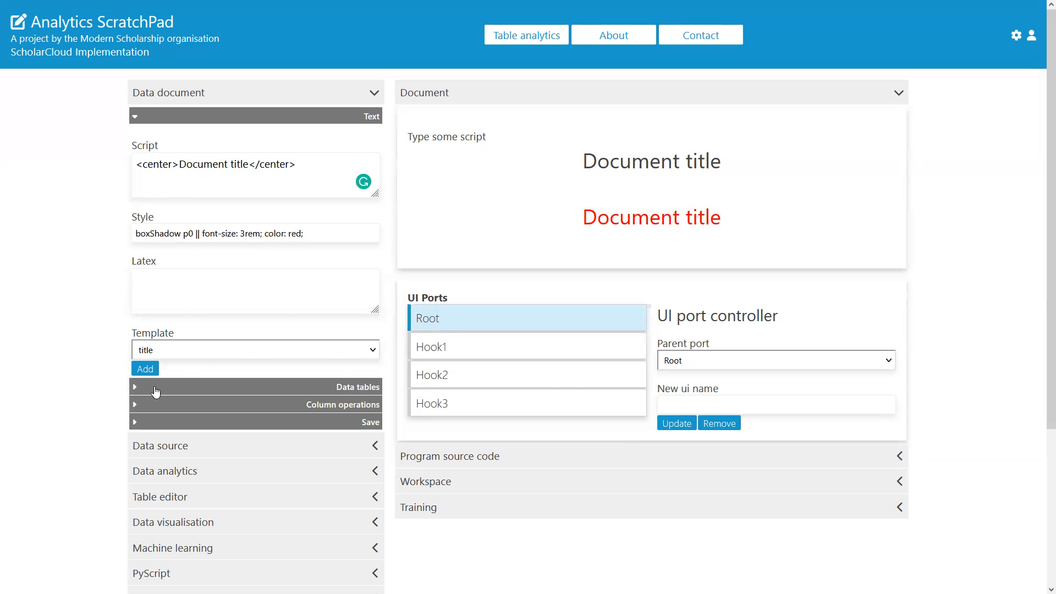
click(145, 369)
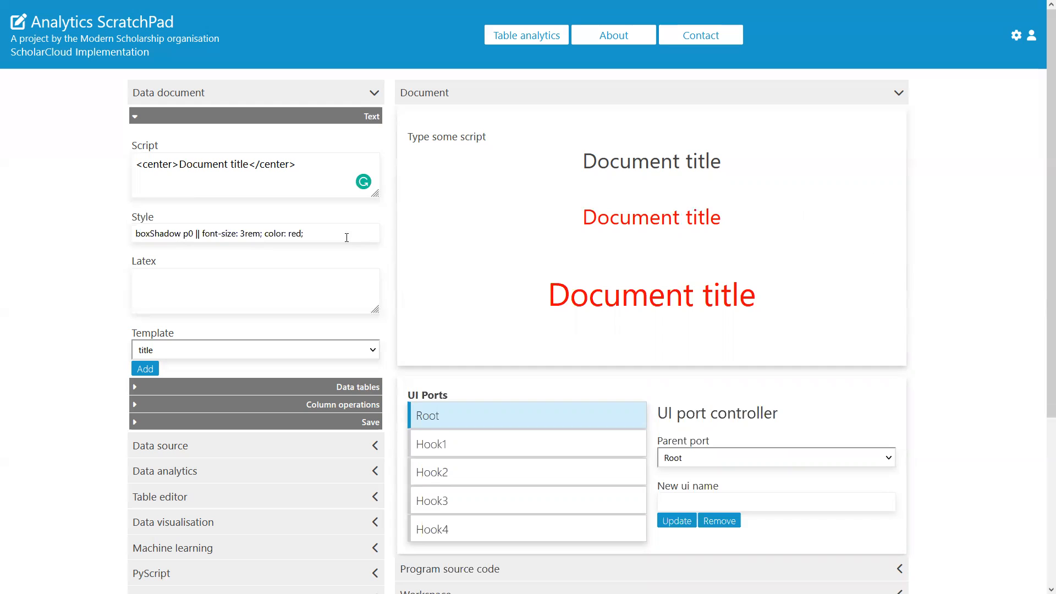
Step: Add a LaTeX block reading 'Here is some latex' to the document
click(250, 285)
text(Here is some latex)
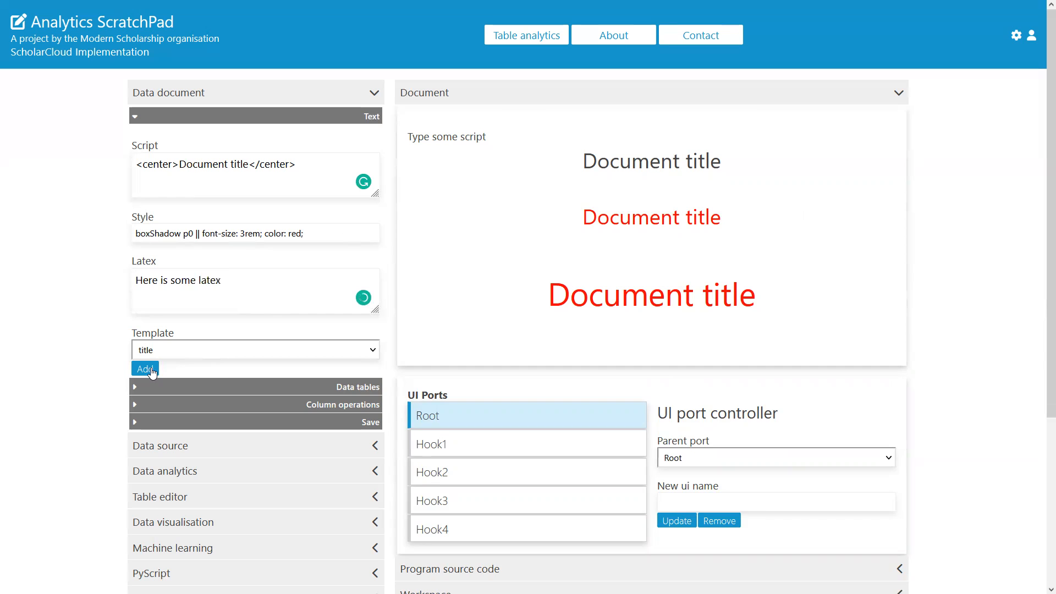
click(151, 371)
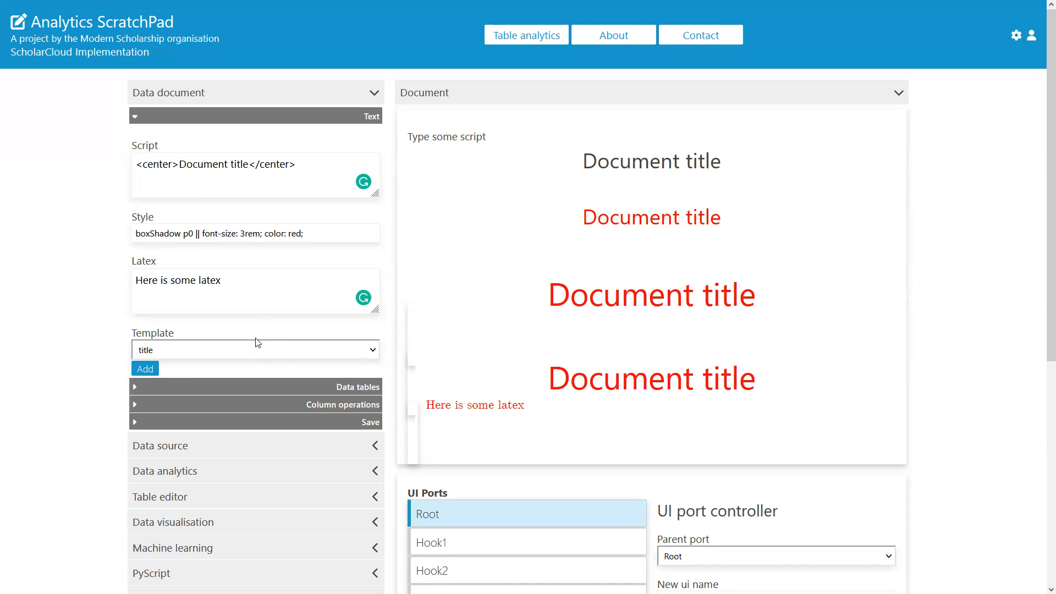
Step: Clear the style and script fields
drag(356, 232, 3, 209)
key(BackSpace)
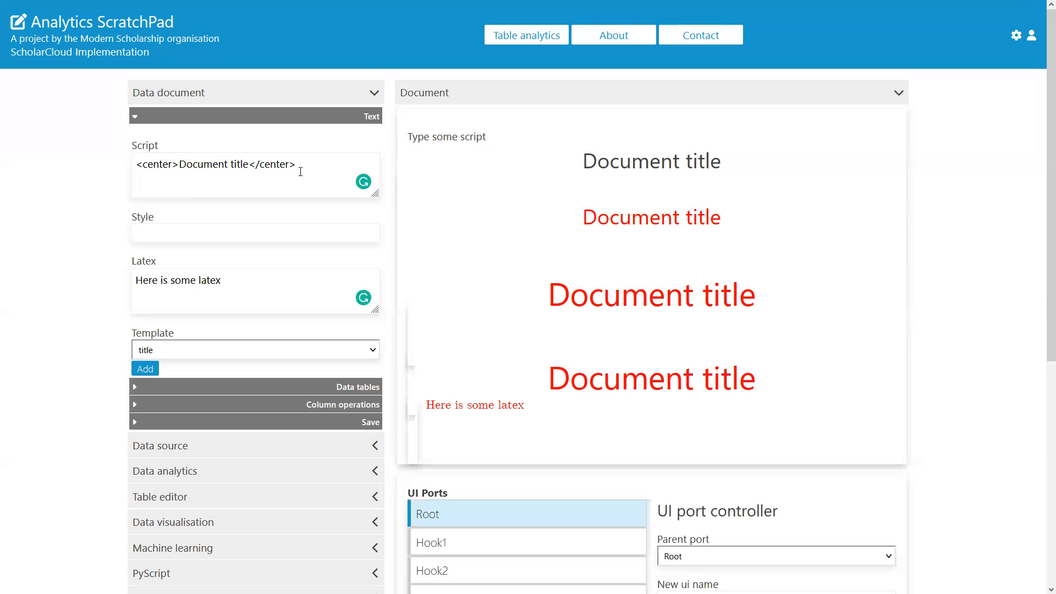
key(ctrl+a)
key(BackSpace)
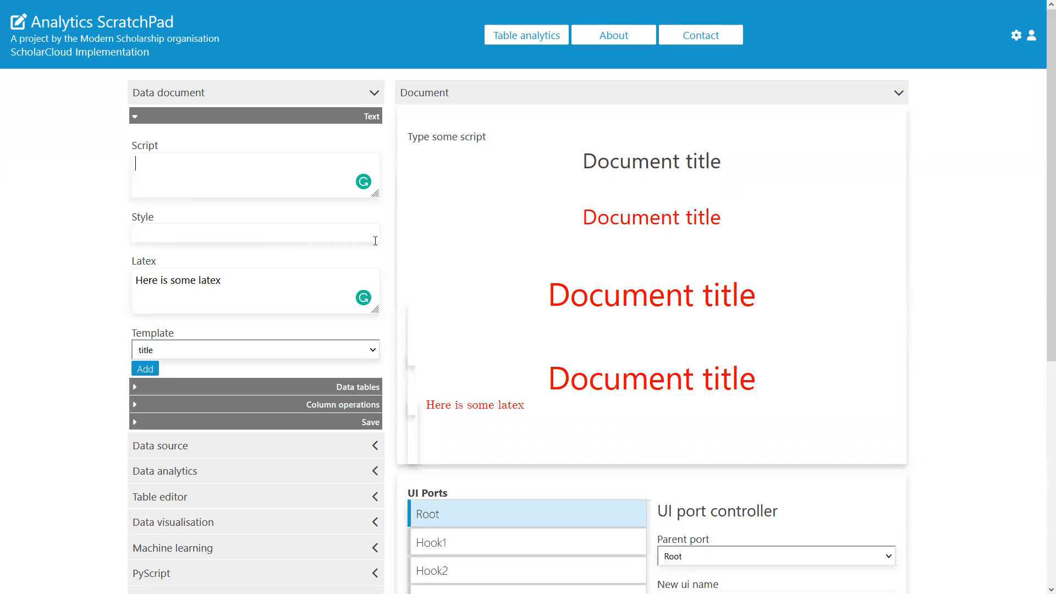
Step: Replace the LaTeX with '$$ y = f(x,\beta) $$' and add it to the document
key(ctrl+a)
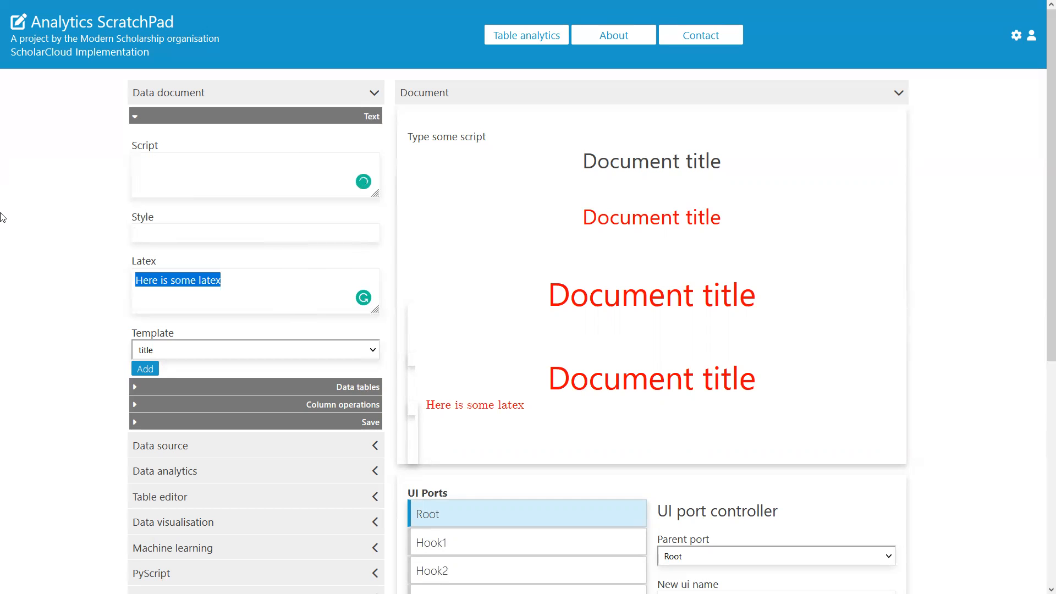
text($$$$)
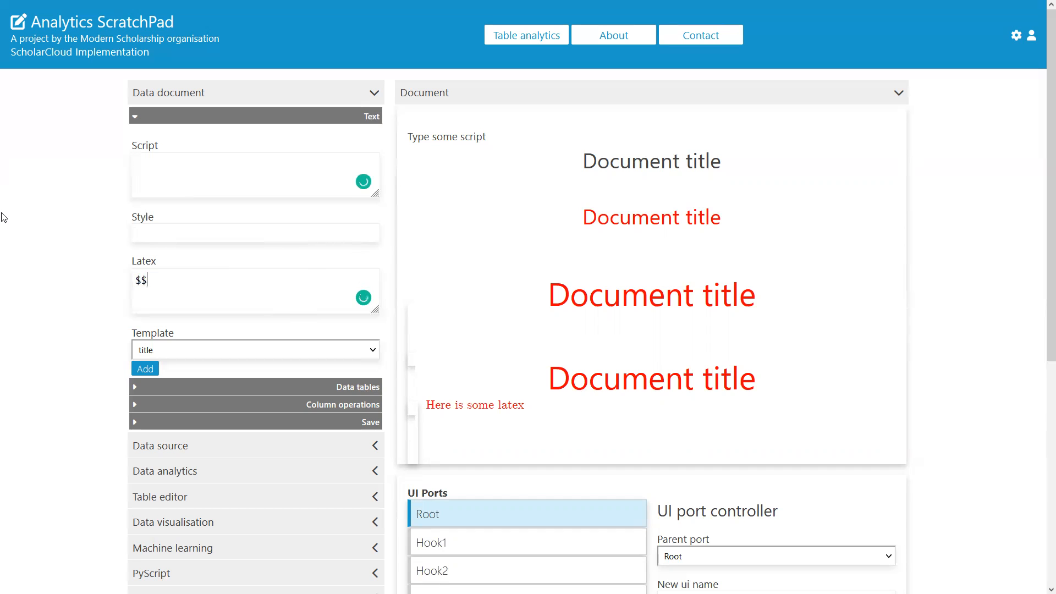
key(Left)
key(Left)
key(Left)
text(y = f()
text(x))
text(,)
text(\)
text(beta)
drag(186, 280, 181, 280)
click(186, 280)
click(151, 372)
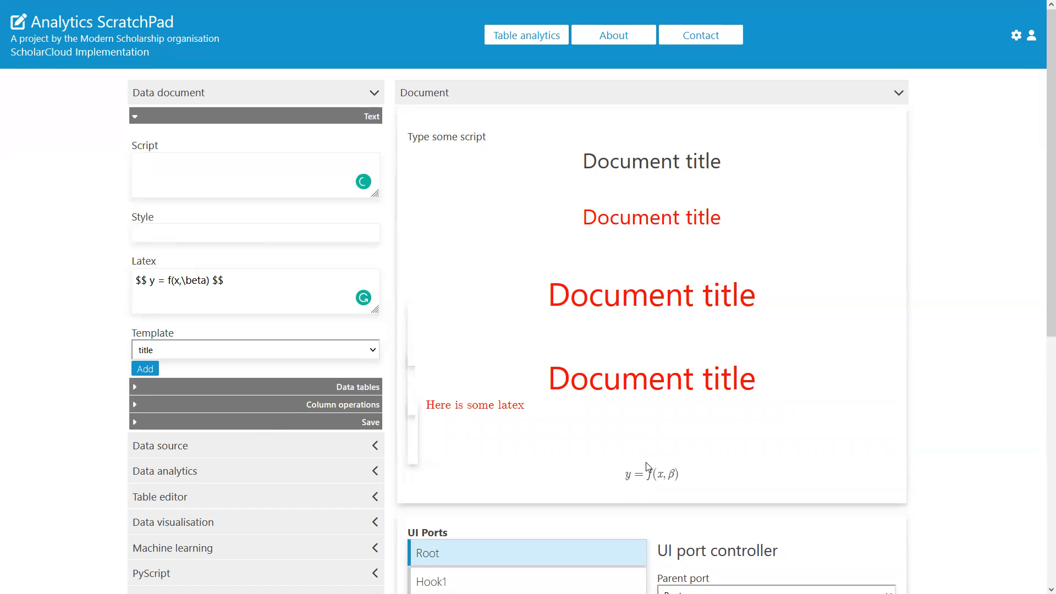
scroll(648, 466, down, 3)
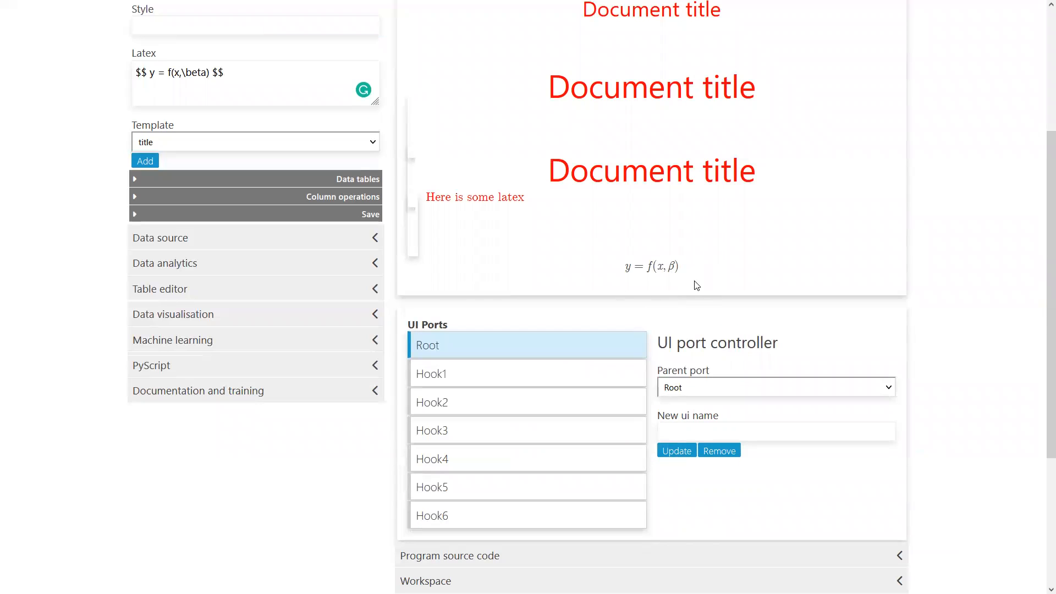
Step: Reload the page to start over with an empty document
scroll(693, 283, up, 4)
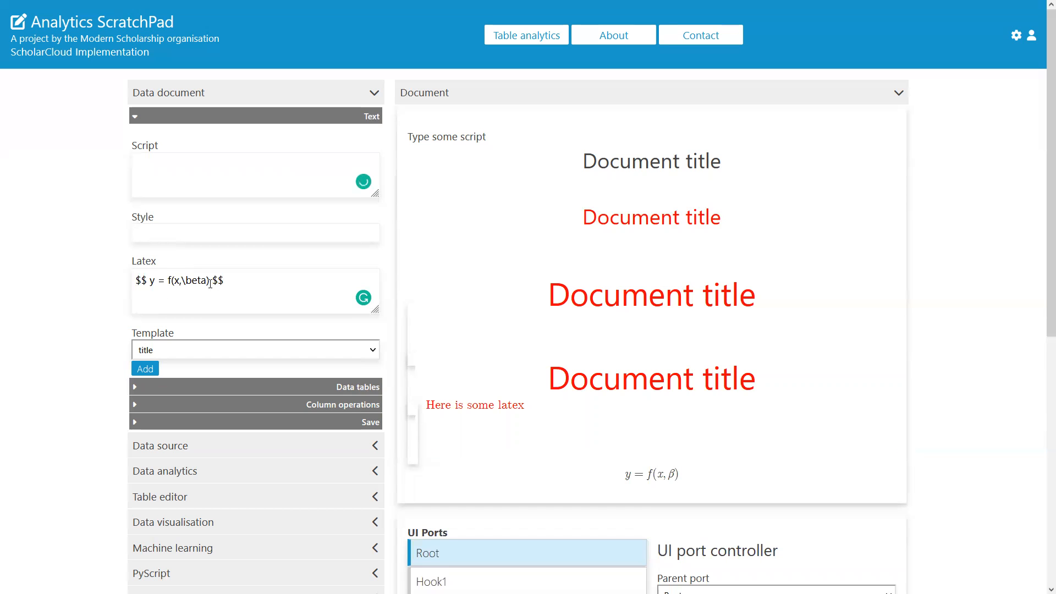
drag(212, 282, 148, 287)
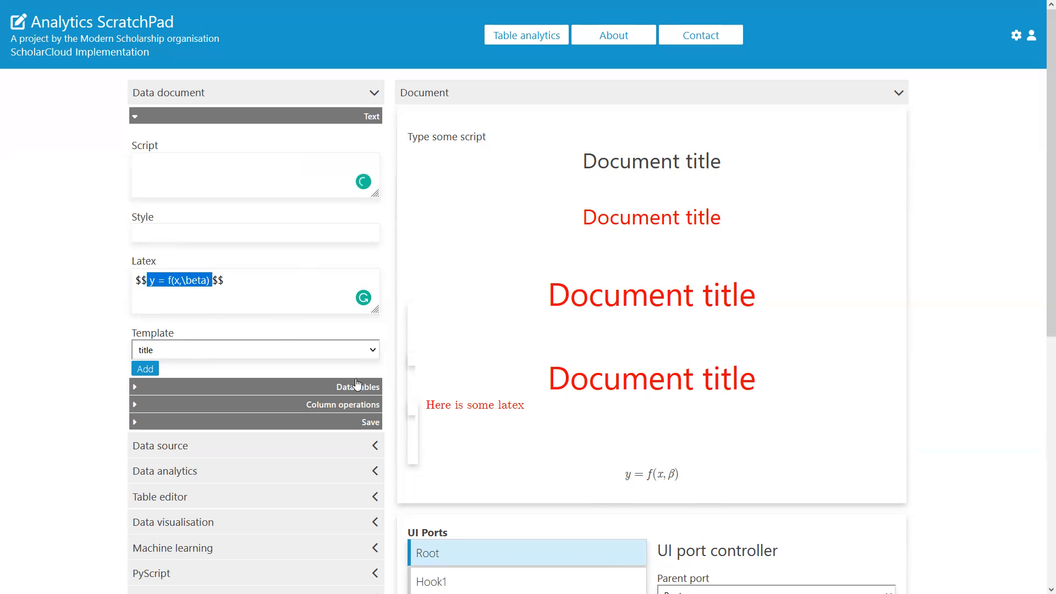
click(37, 204)
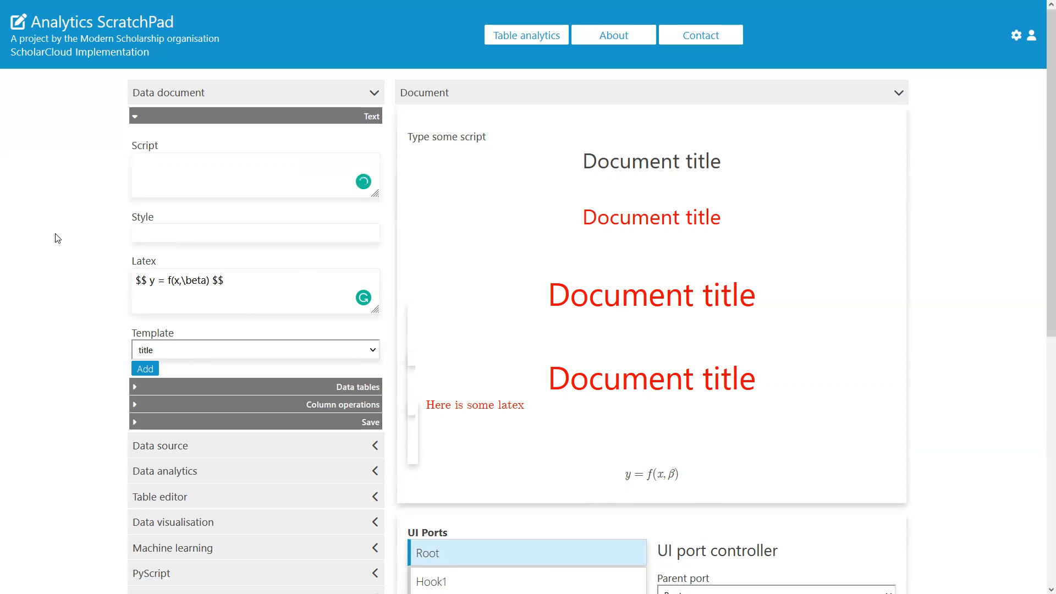
key(F5)
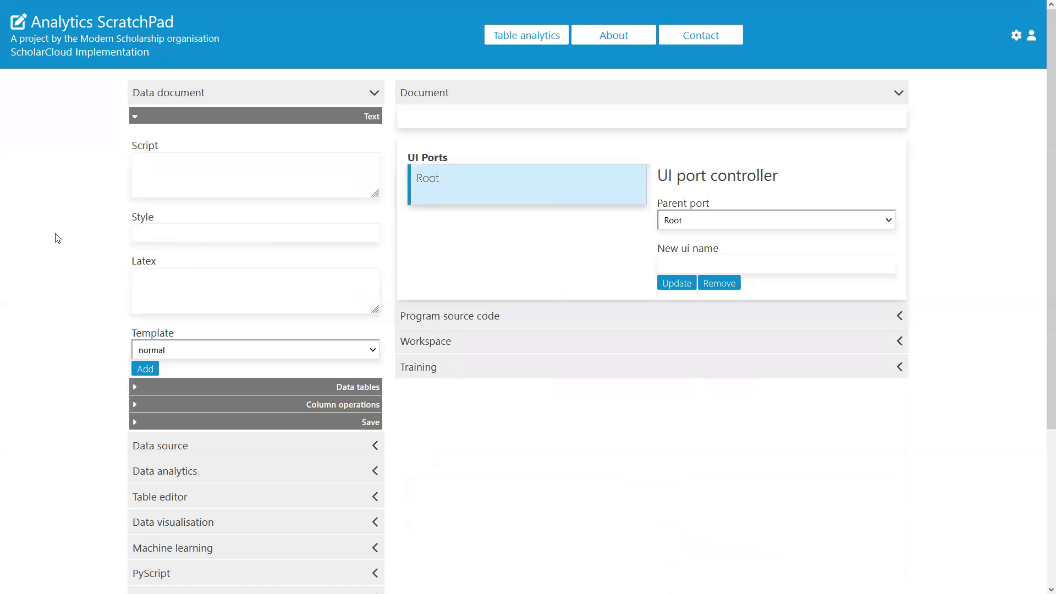
Step: Add a title-template block reading 'In defence of Linear Regression' to the document
click(266, 179)
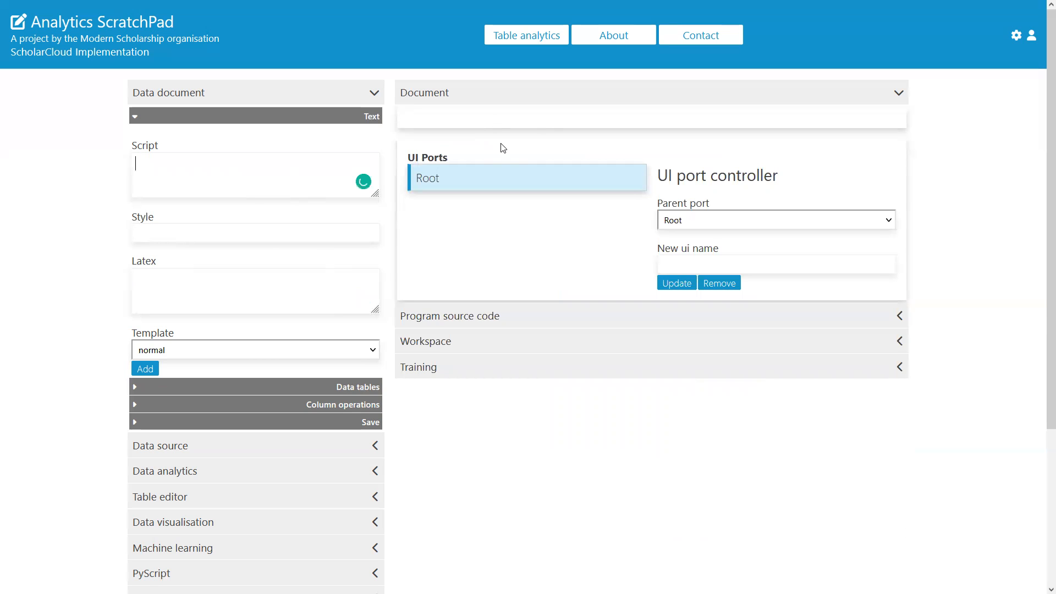
click(291, 353)
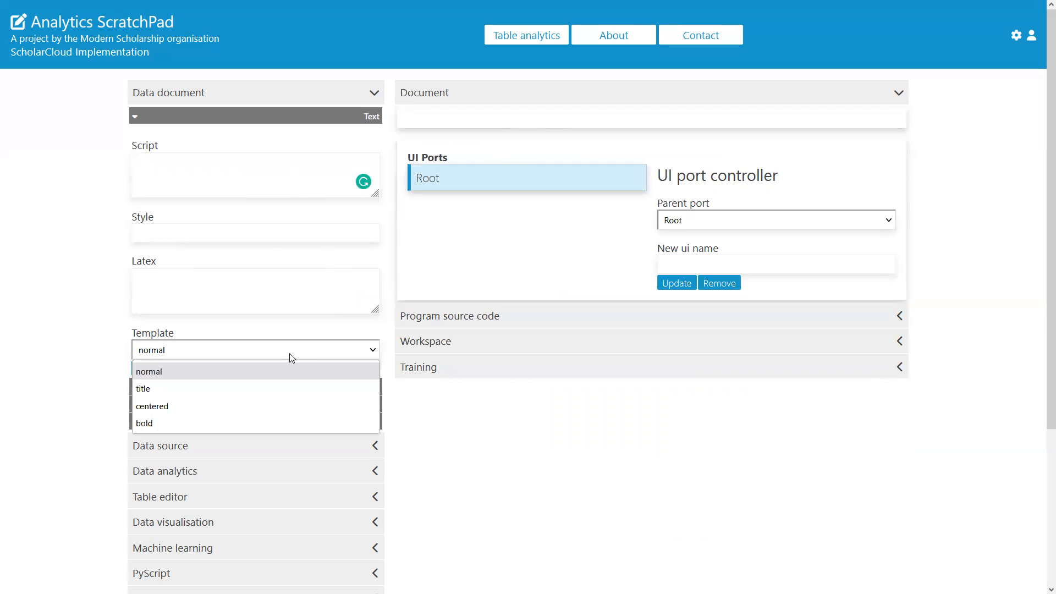
click(272, 392)
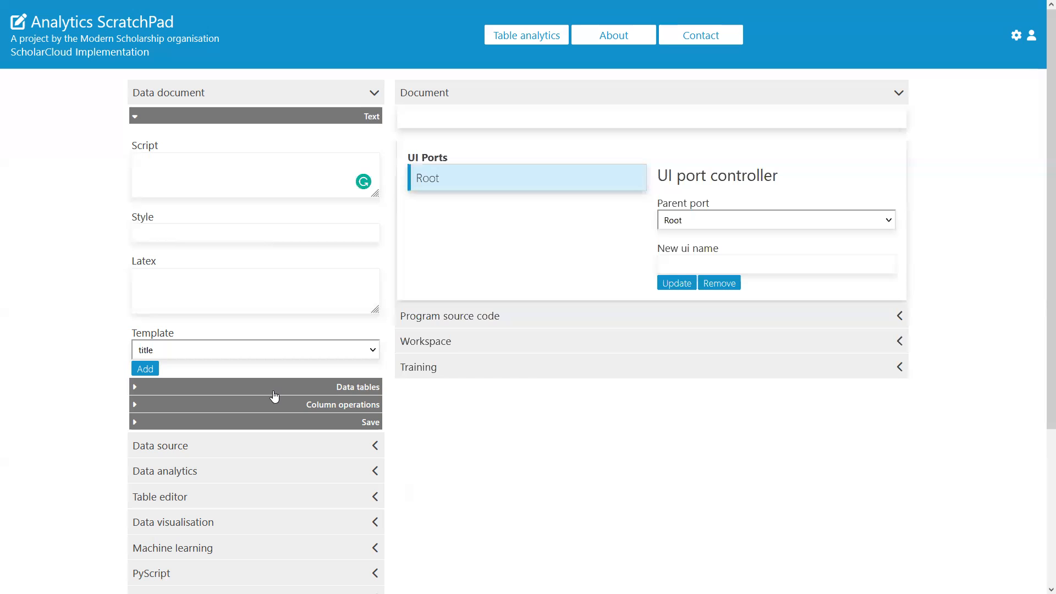
click(242, 163)
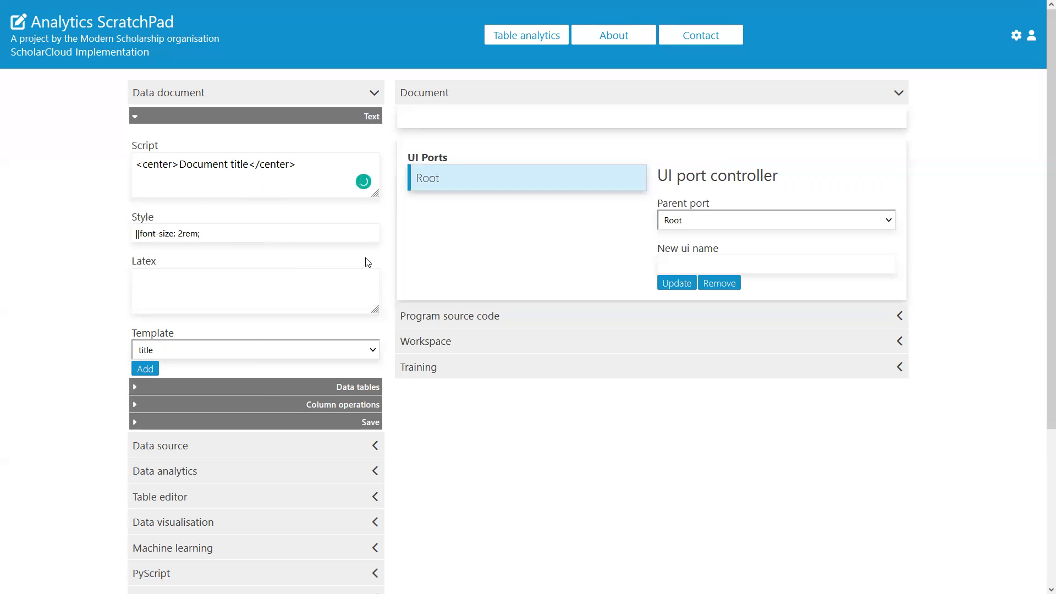
drag(249, 164, 179, 164)
text(In defence of )
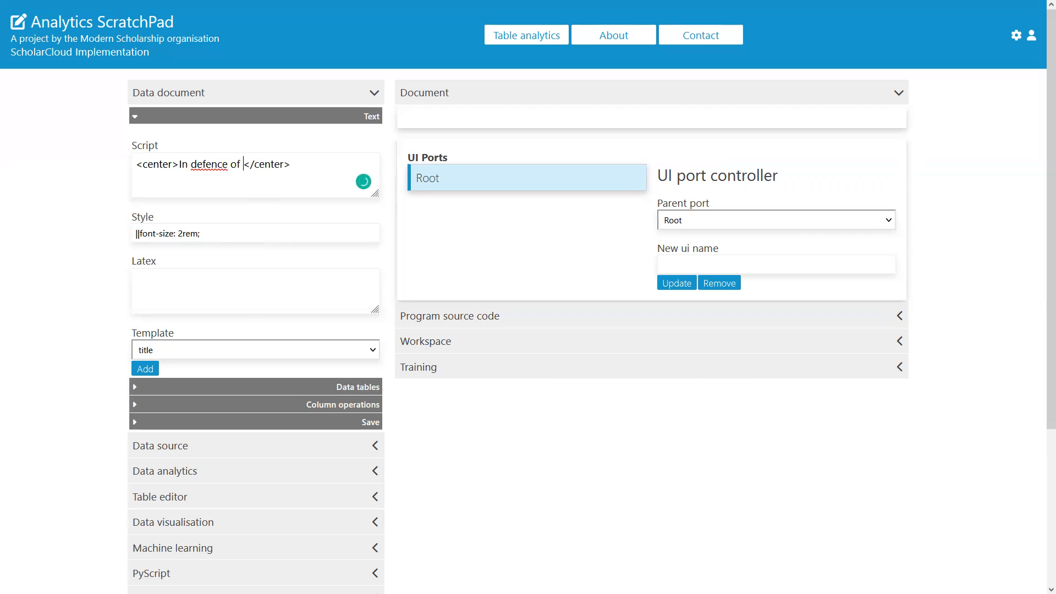
text(Linear Regression)
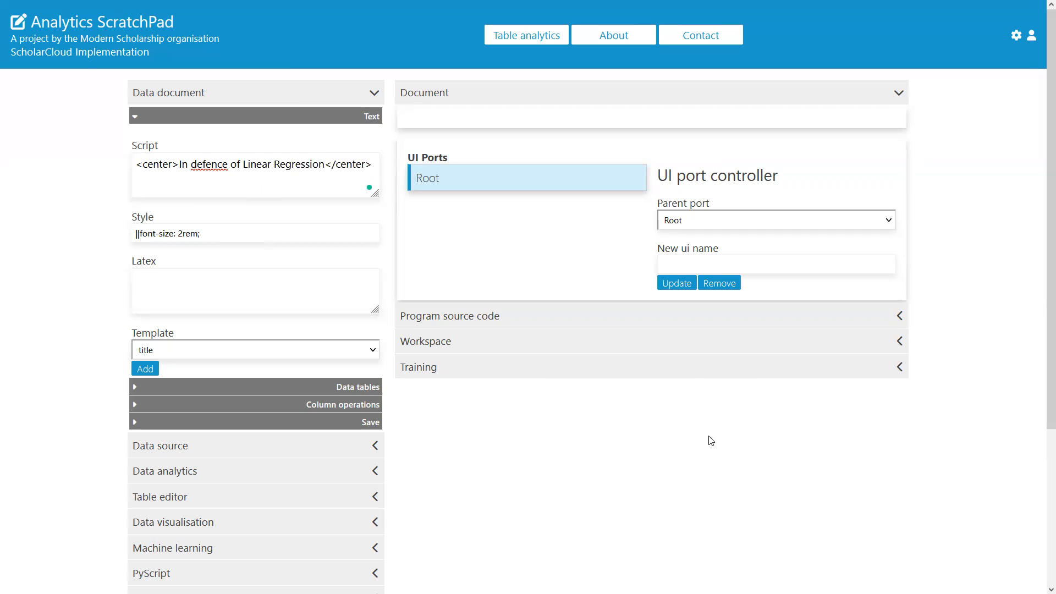
click(144, 369)
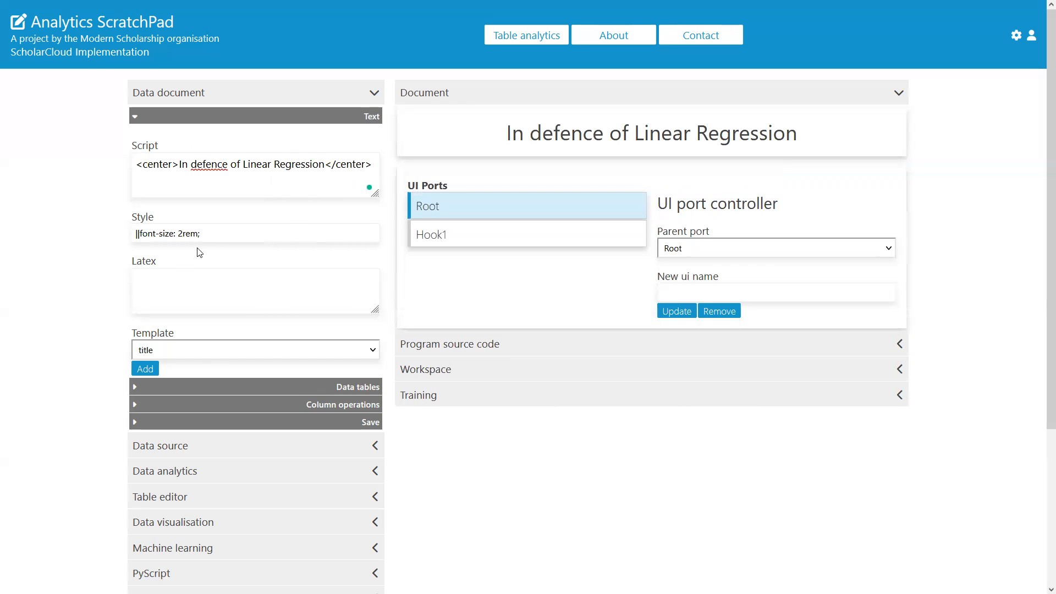
Step: Add a normal-template centred line after a line break reading 'November 2022' followed by the author's name
click(196, 351)
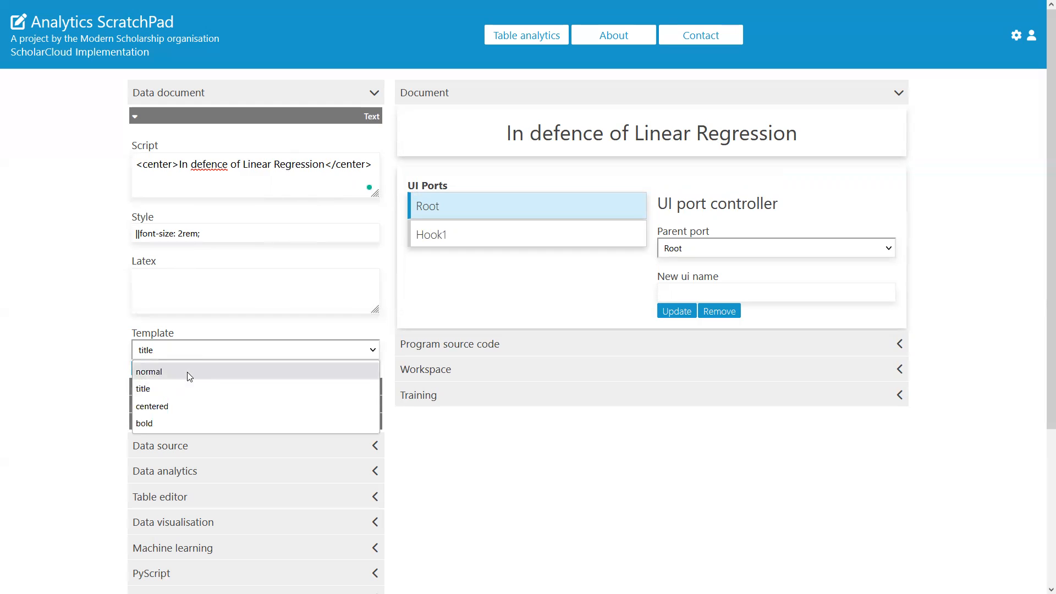
click(187, 372)
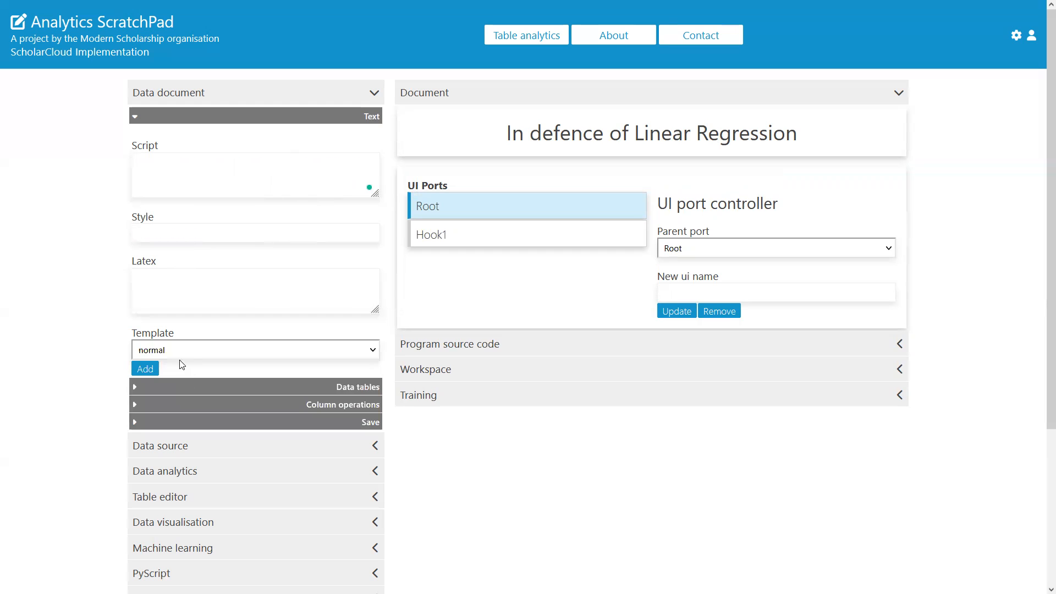
click(268, 162)
text(<><>)
text(center)
key(Right)
key(Right)
text(/center)
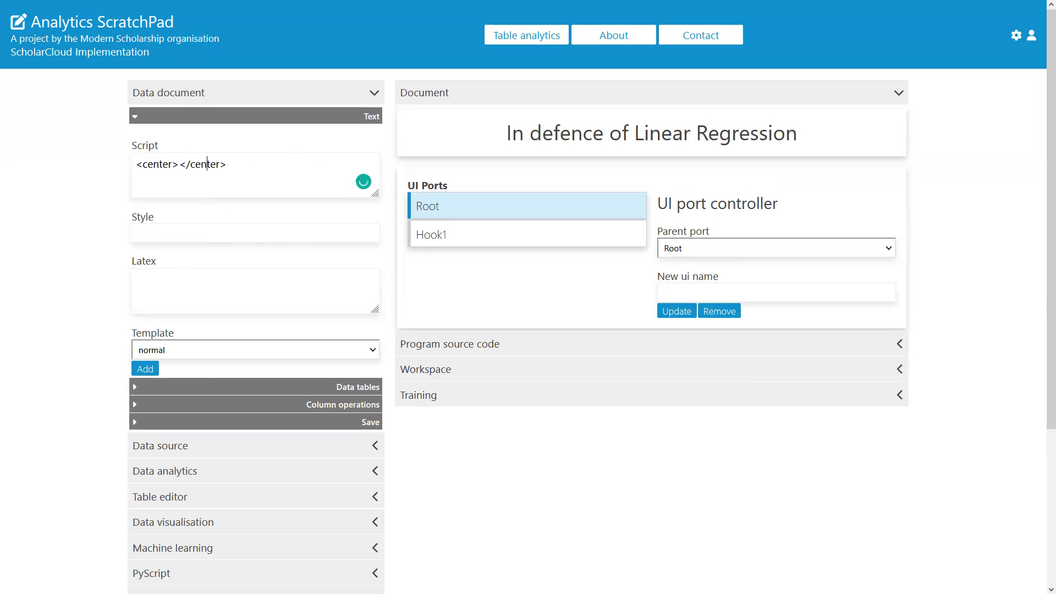
text(<br>)
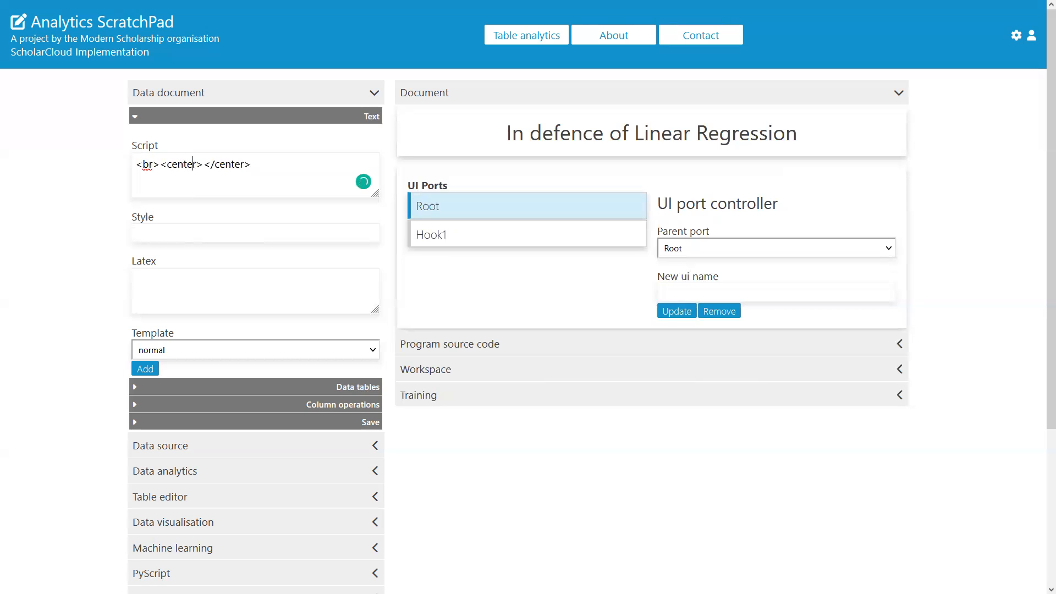
text(November 2022)
text(, Randhir )
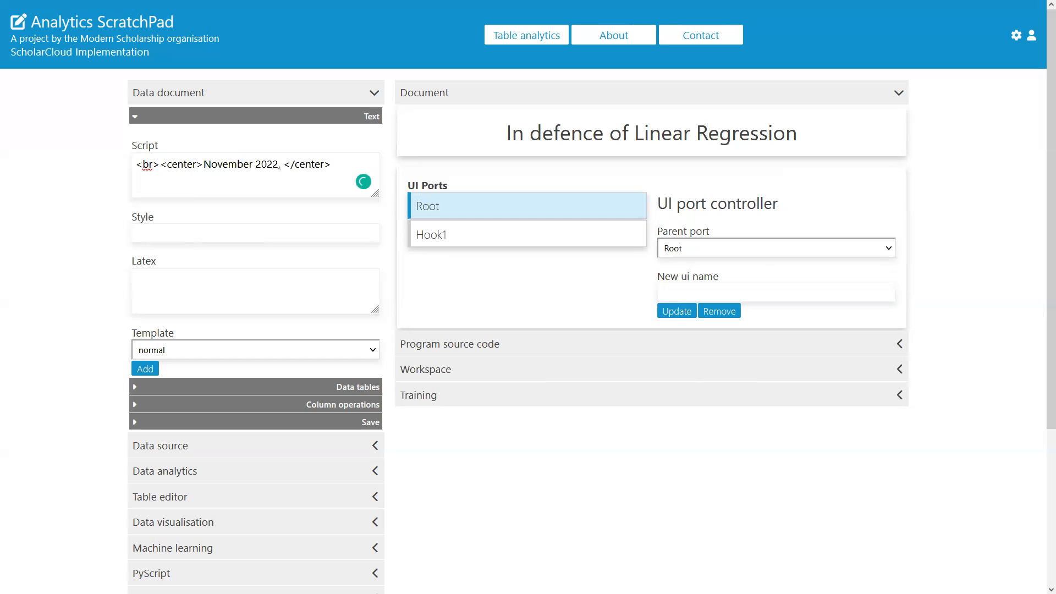
text(Rawatlal)
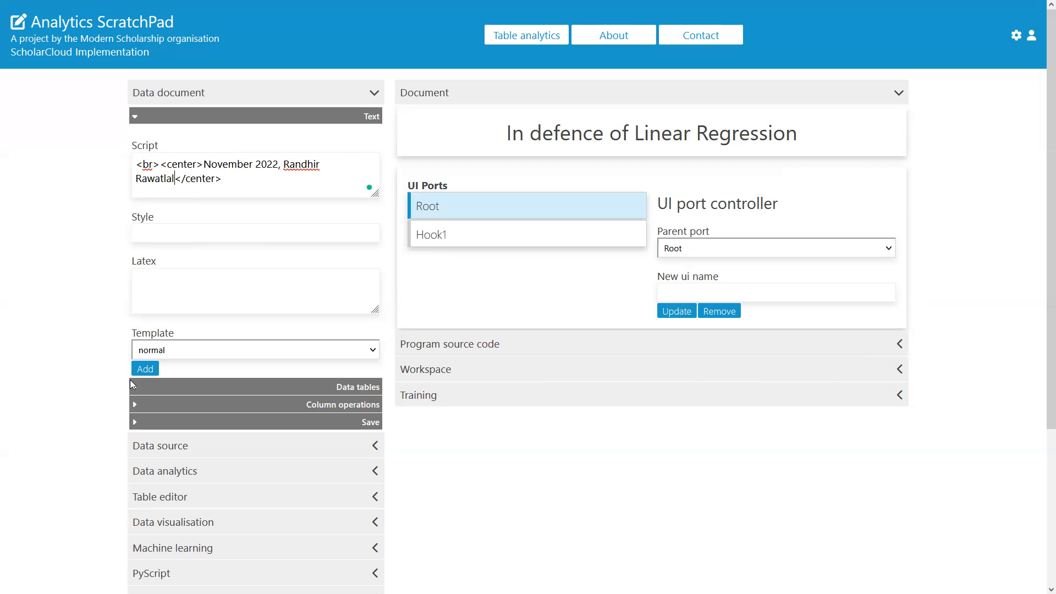
click(151, 373)
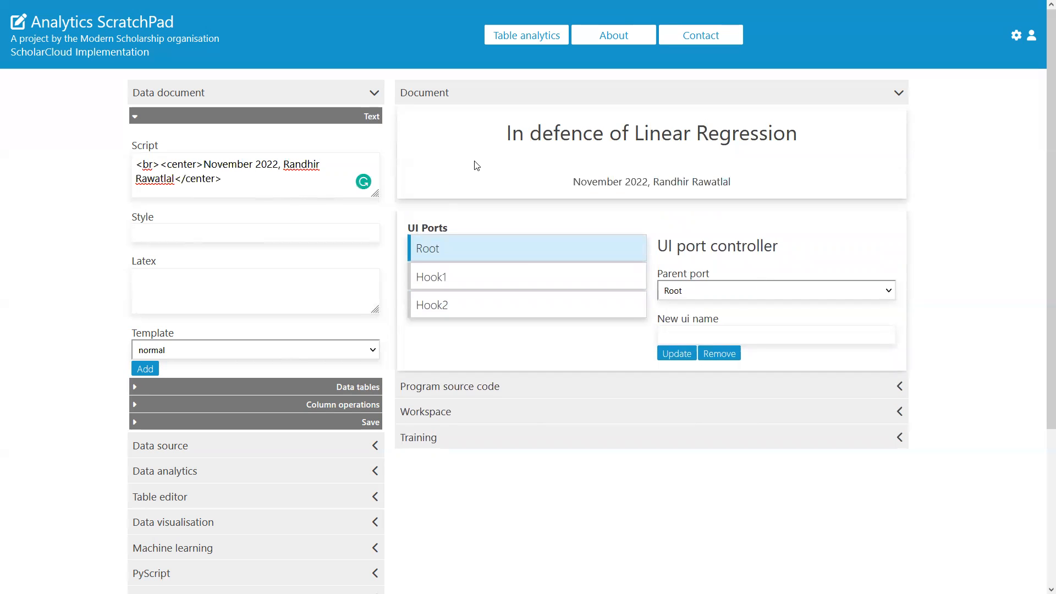
Step: Add a paragraph with bold 'Abstract' followed by 'Linear regression is a criminally under-utilised method.' after a line break
key(ctrl+a)
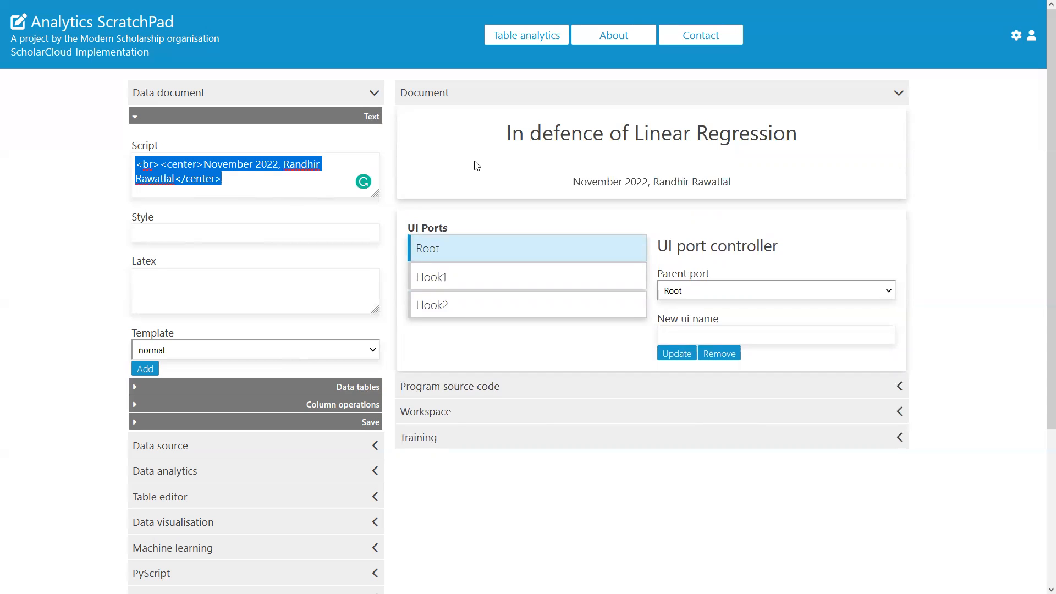
text(<>)
key(Left)
text(b)
key(Right)
text(Abstract<>)
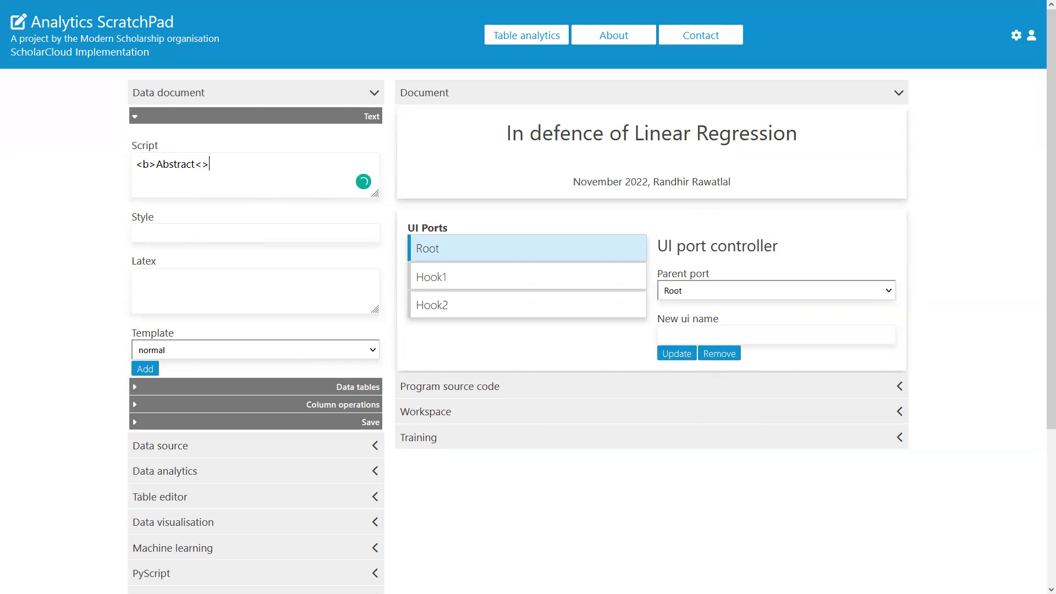
key(Left)
text(/b> Linear regression is a criminally under-utui)
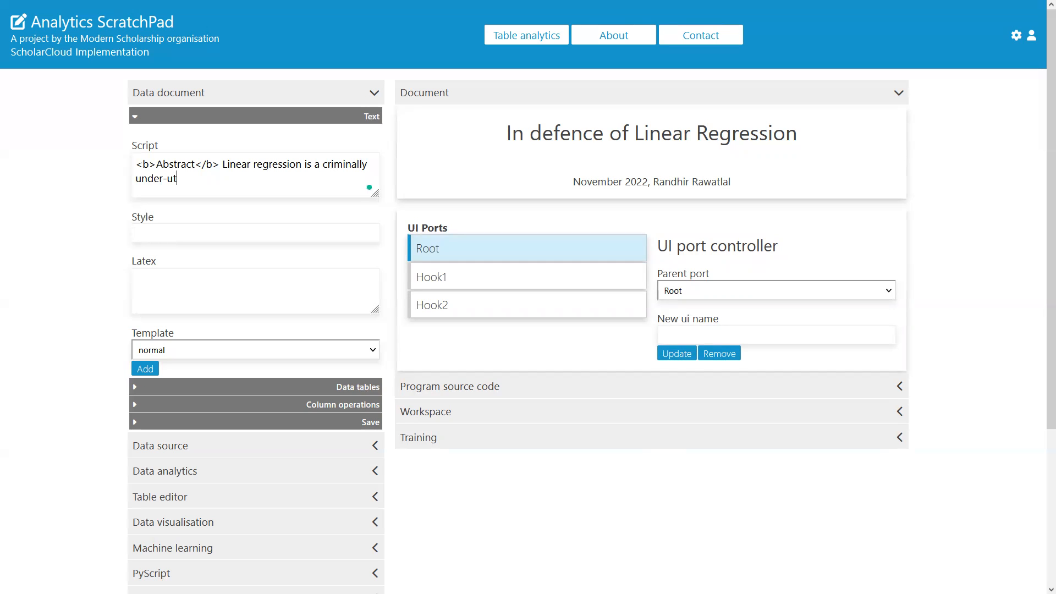
key(BackSpace)
key(BackSpace)
text(ilised method)
text(<br>)
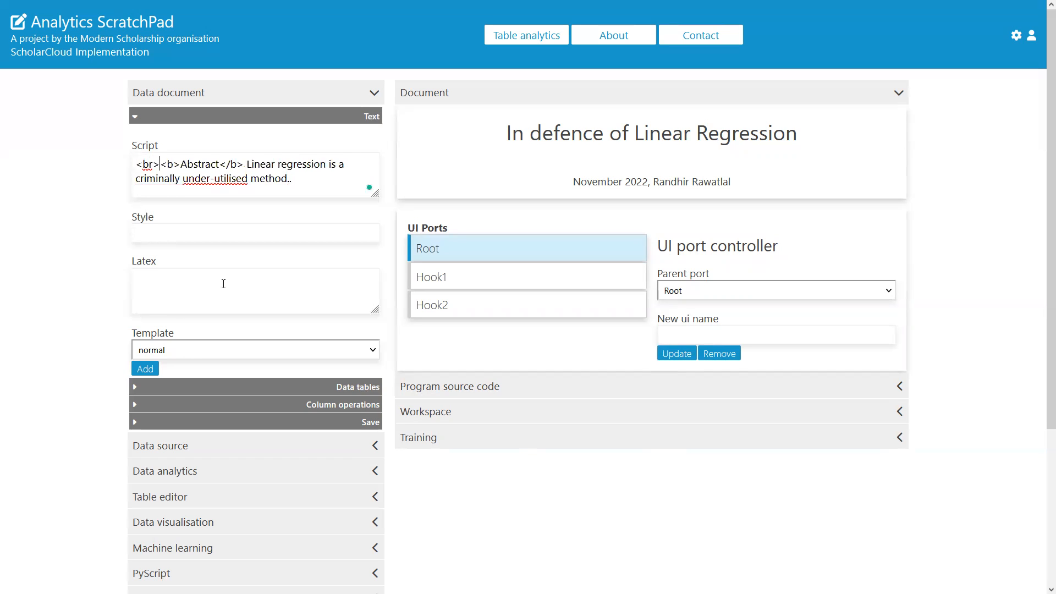
click(146, 368)
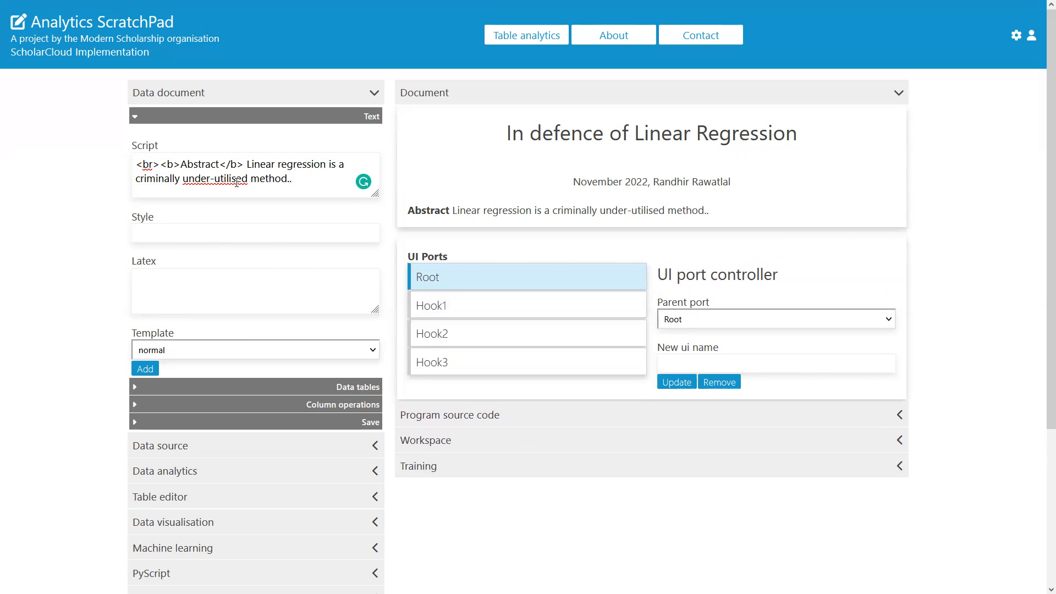
Step: Replace the abstract text with 'Let's fit an equation of the form' and add it to the document
drag(304, 183, 161, 165)
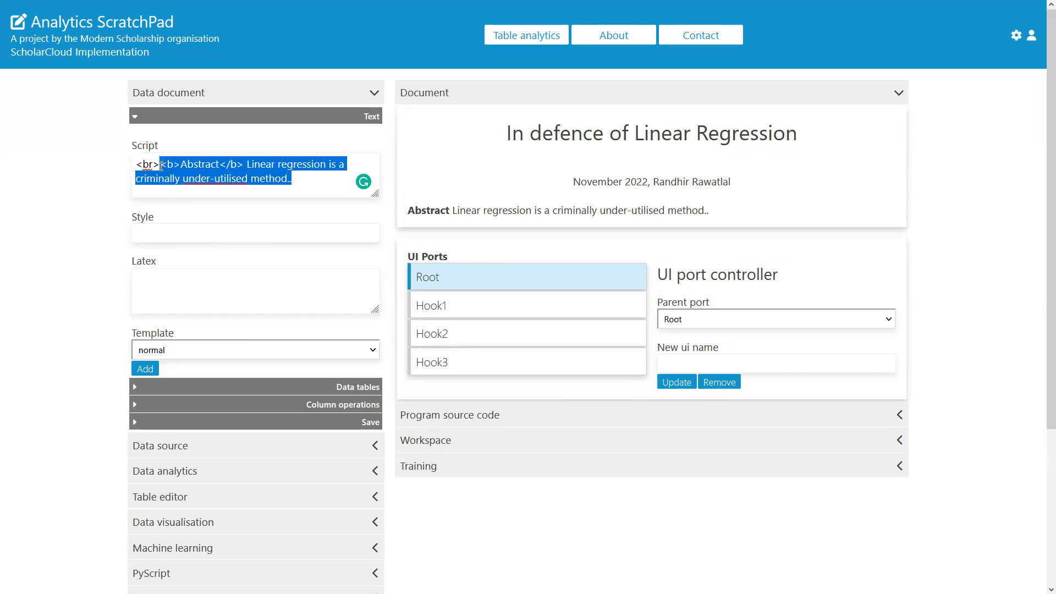
text(L)
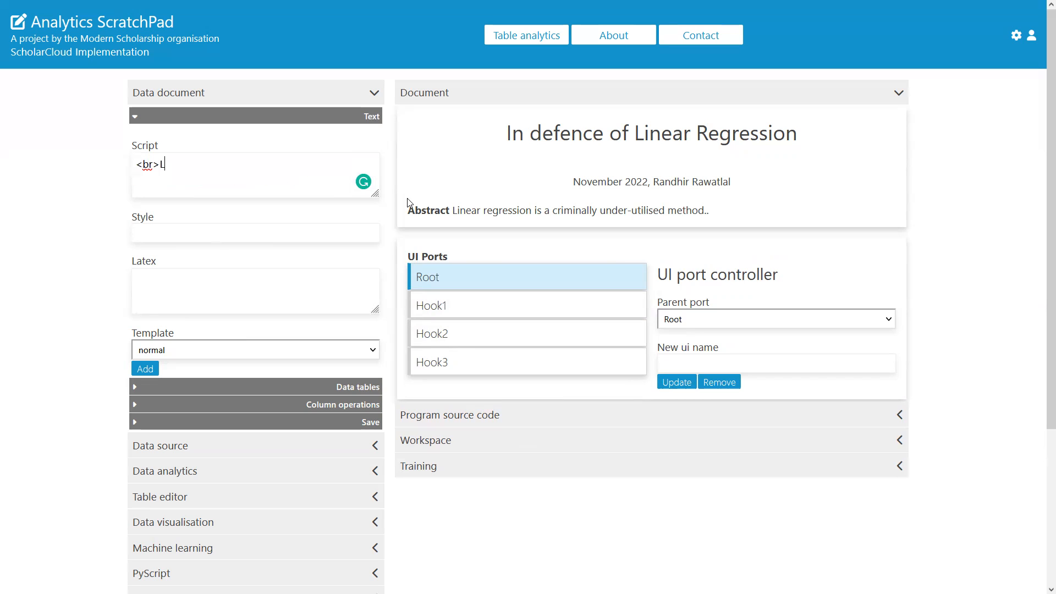
text(et's fit an equi\)
key(BackSpace)
text(ation of thje)
key(BackSpace)
key(BackSpace)
text(e form)
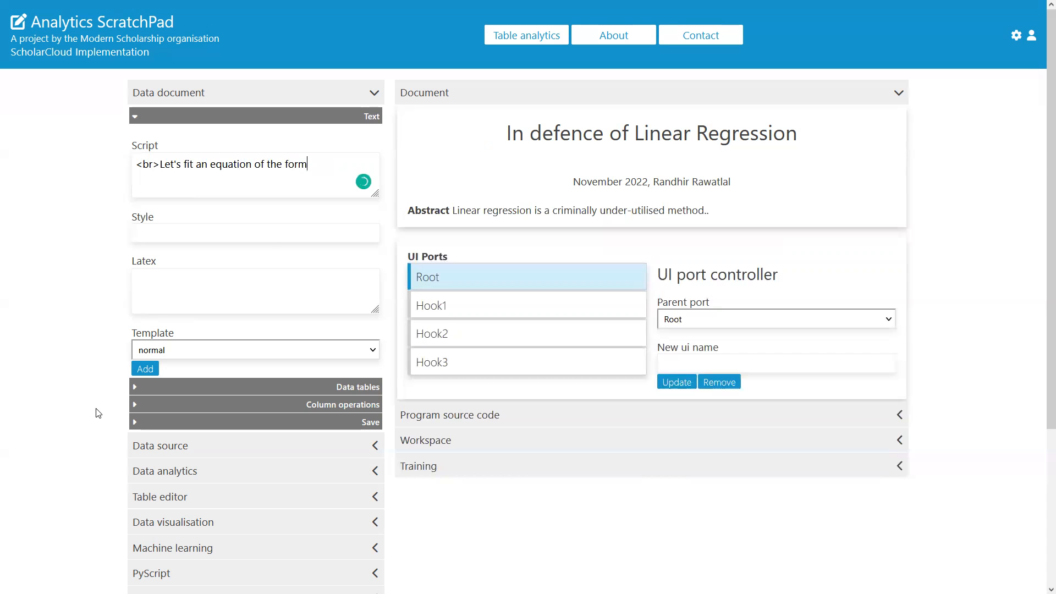
click(145, 369)
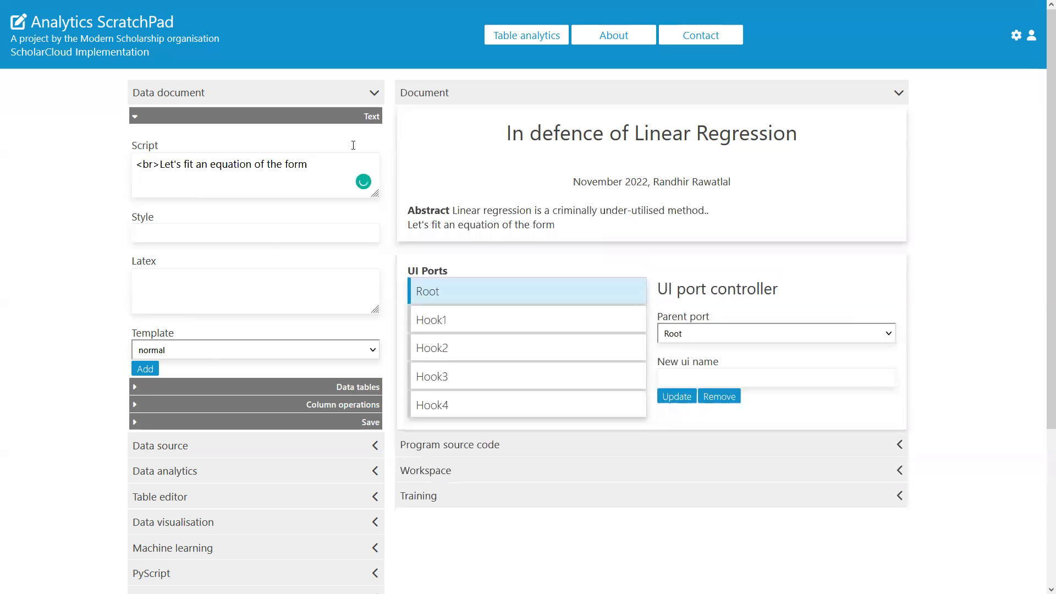
Step: Clear the script and add the LaTeX equation '$$ y = 3 + 4.x + 5.x^2 + 6.\sqrt{x} $$' to the document
drag(325, 170, 6, 123)
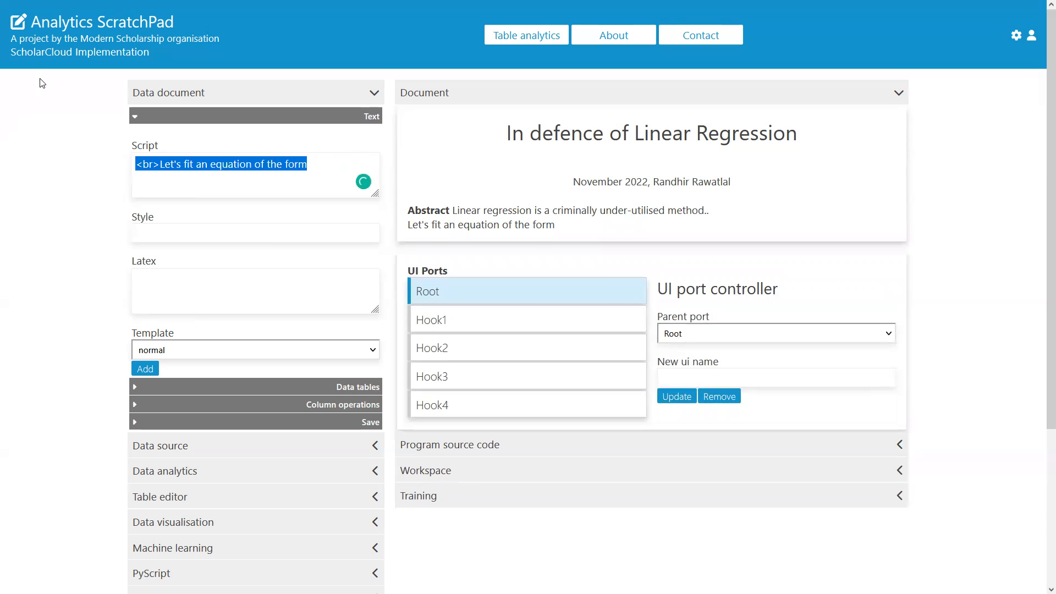
key(BackSpace)
click(219, 290)
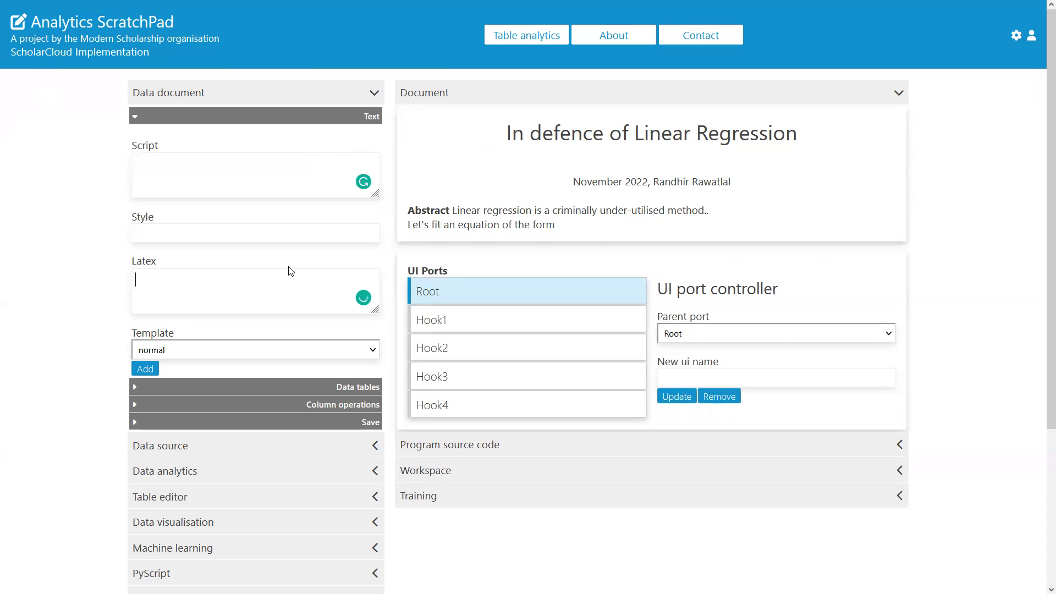
text($$$$)
text( y = )
text(3 + )
text(4)
text(.x + )
text(5)
text(.x^2 )
text(+ )
text(6)
text(.)
text(\sqrt)
text({} )
text(x} $$)
double_click(280, 280)
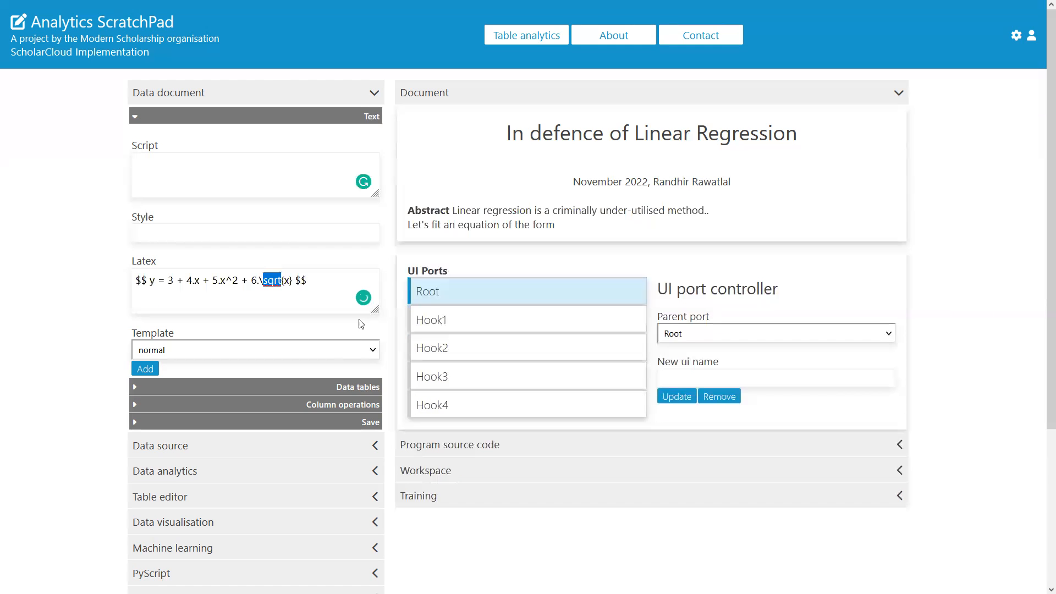
key(ctrl+plus)
key(ctrl+plus)
key(ctrl+plus)
key(ctrl+minus)
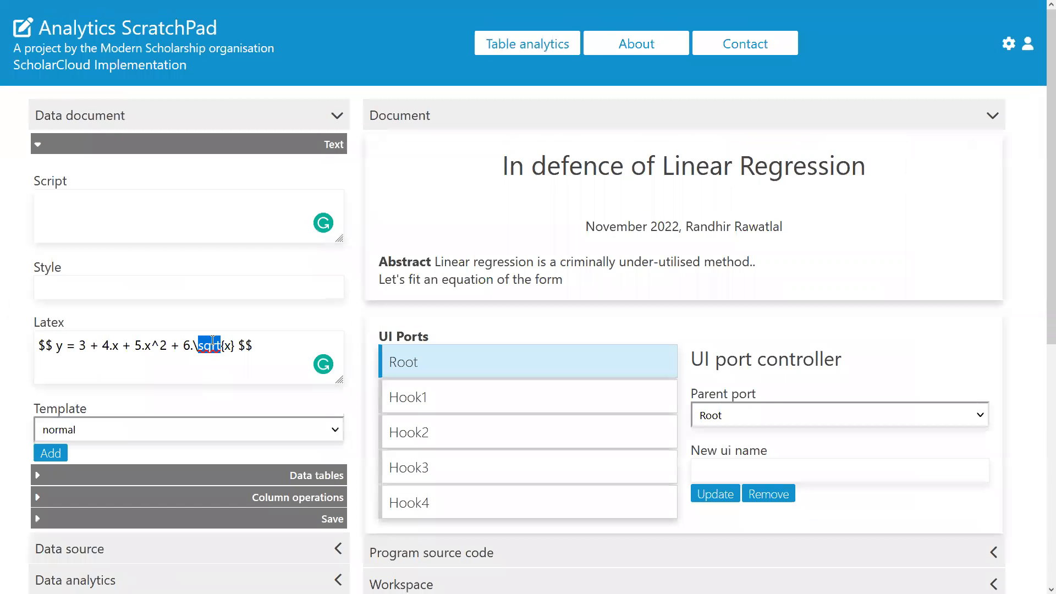
double_click(227, 346)
scroll(137, 373, down, 2)
click(50, 372)
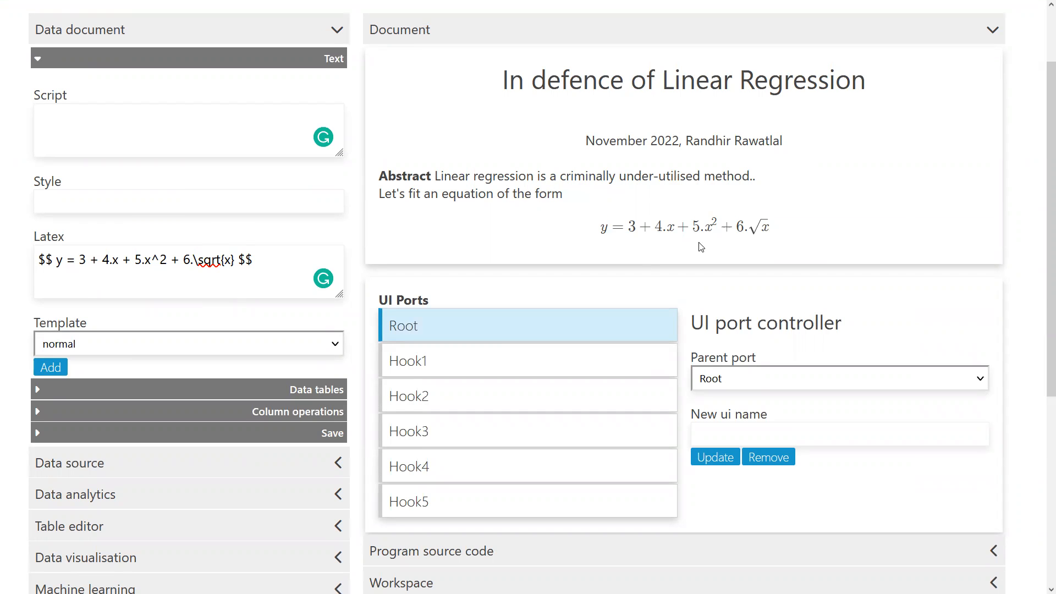
Step: Open the program source code section to review the recorded document actions
scroll(692, 240, up, 2)
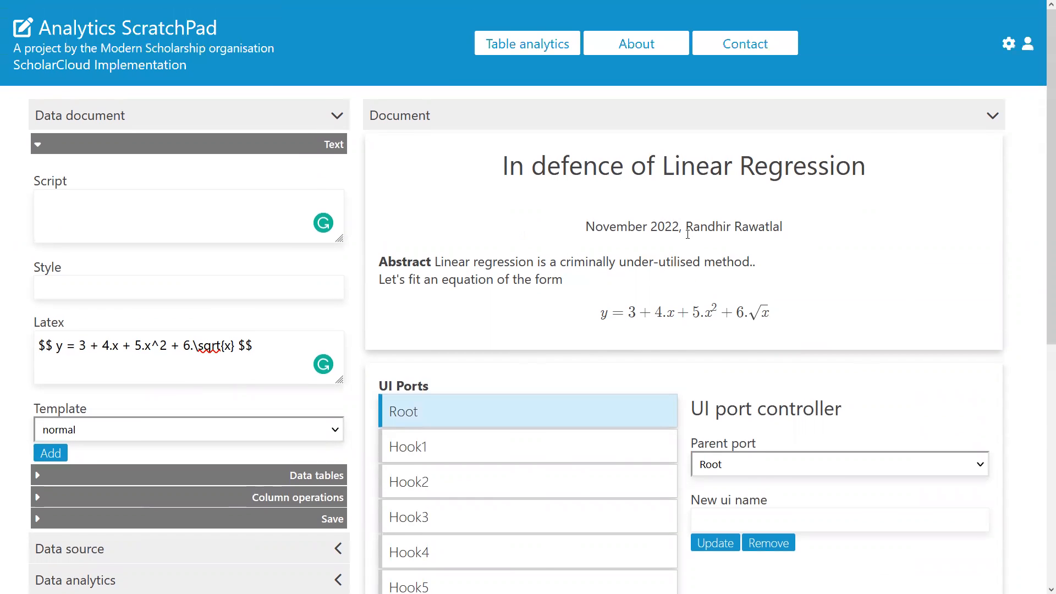
scroll(687, 234, down, 5)
scroll(448, 325, down, 1)
click(464, 297)
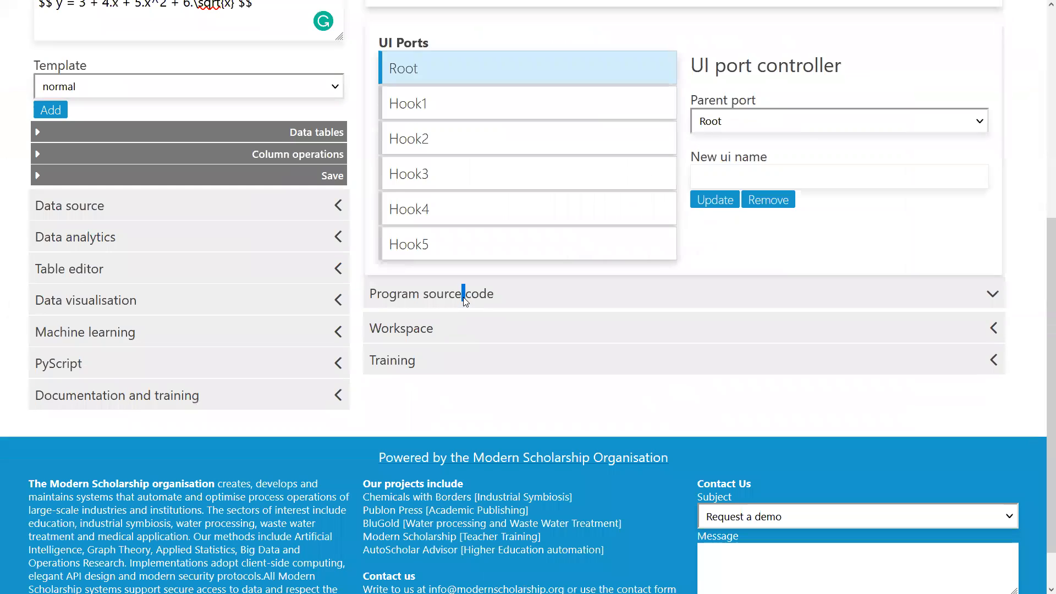
scroll(602, 187, up, 4)
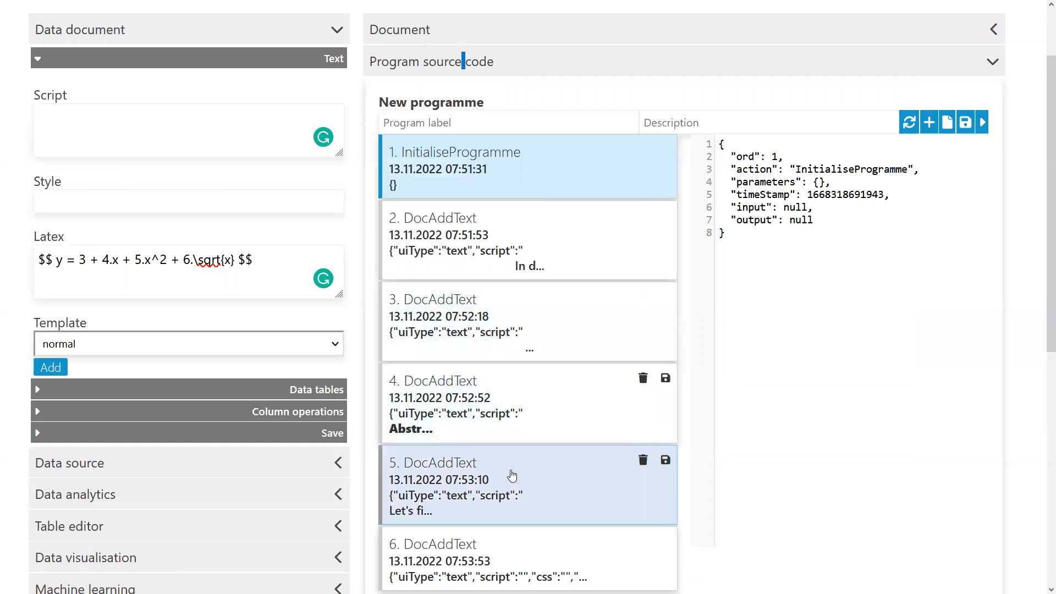
Step: Reopen the Document panel and expand the Workspace panel
scroll(478, 428, up, 2)
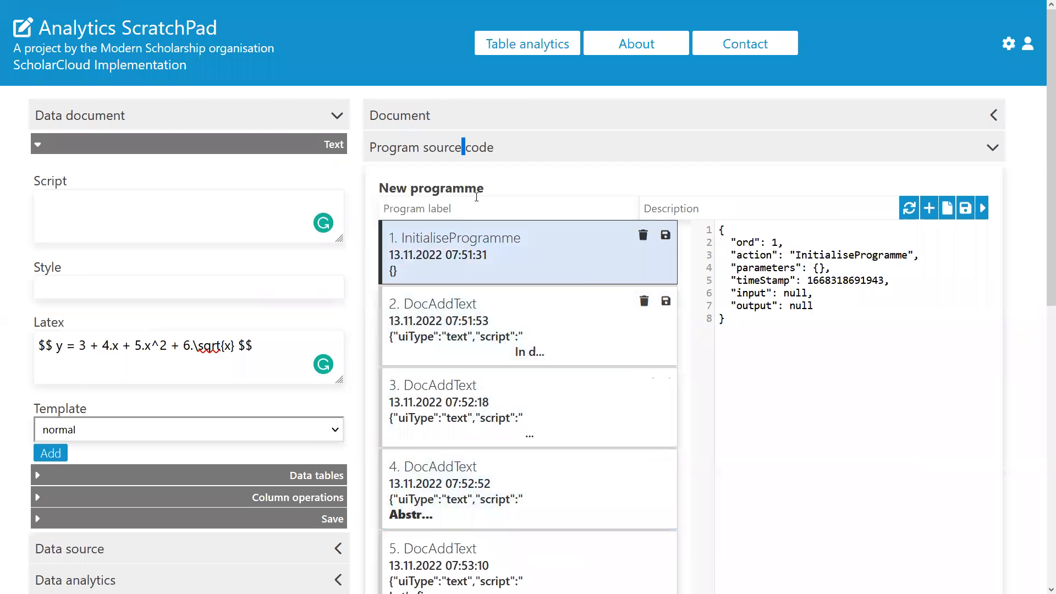
click(515, 124)
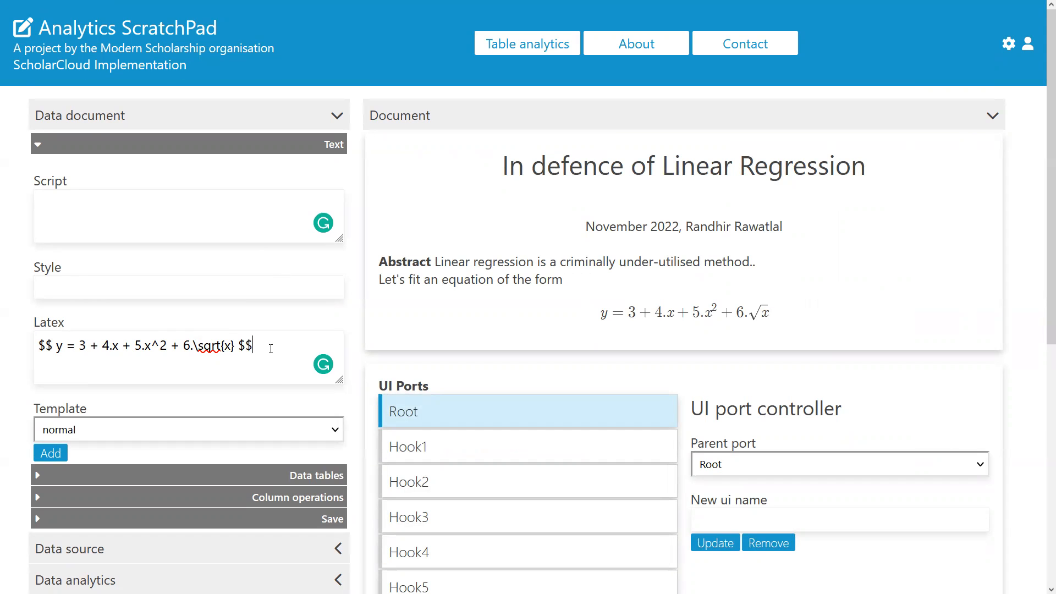
scroll(473, 325, down, 5)
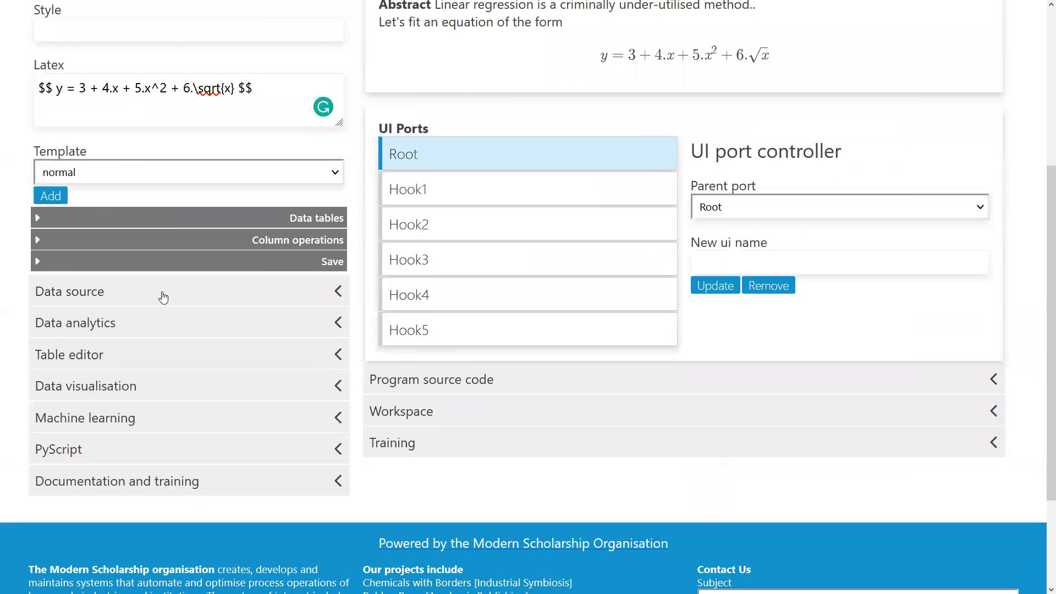
click(429, 412)
scroll(507, 253, up, 5)
scroll(502, 250, down, 3)
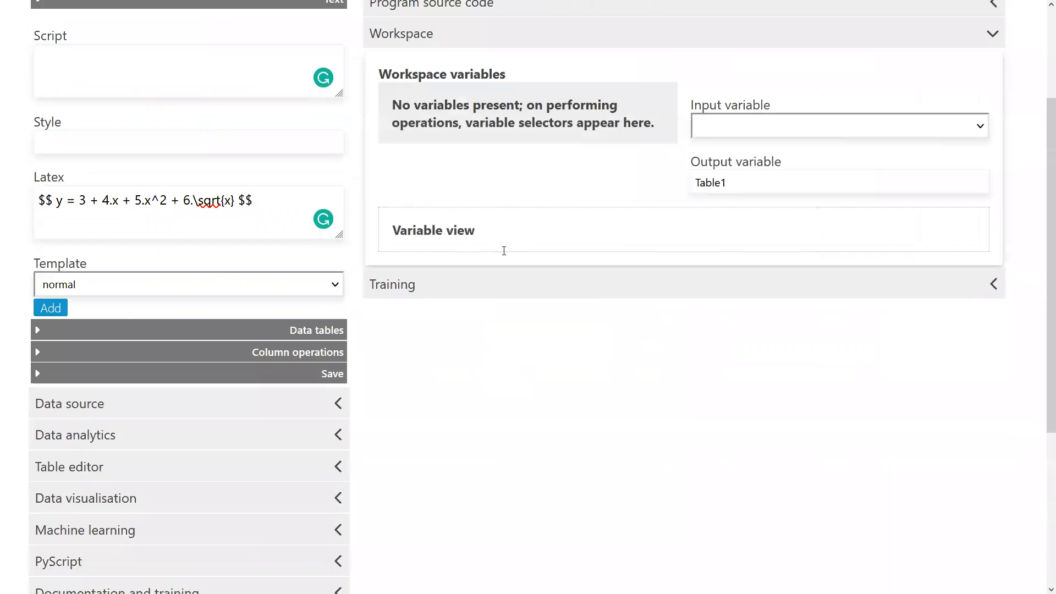
Step: Generate a 200-row data table from the Polynomial fit data template into the workspace
click(175, 384)
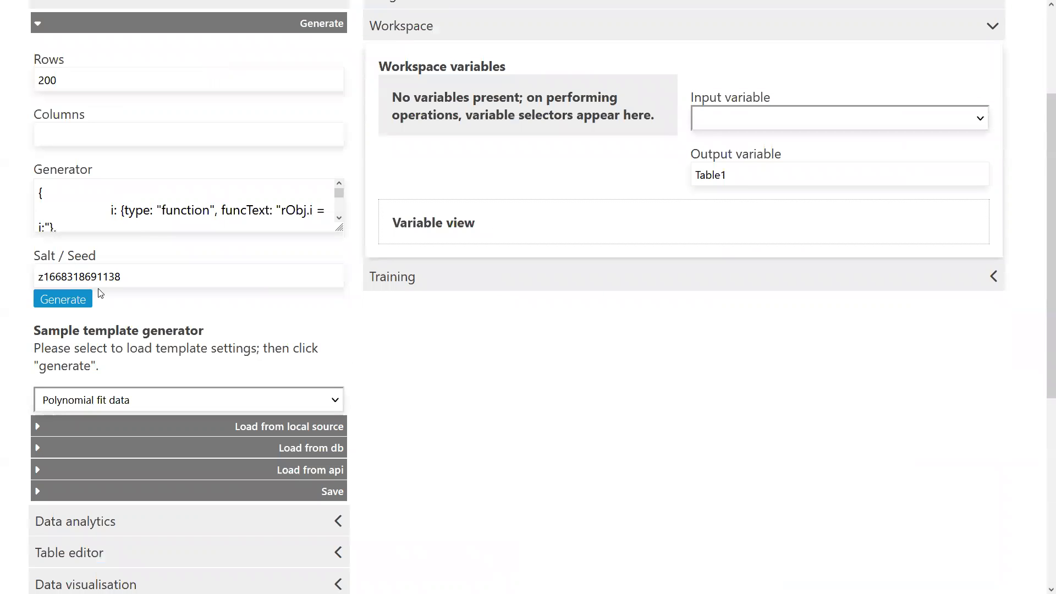
scroll(213, 199, down, 2)
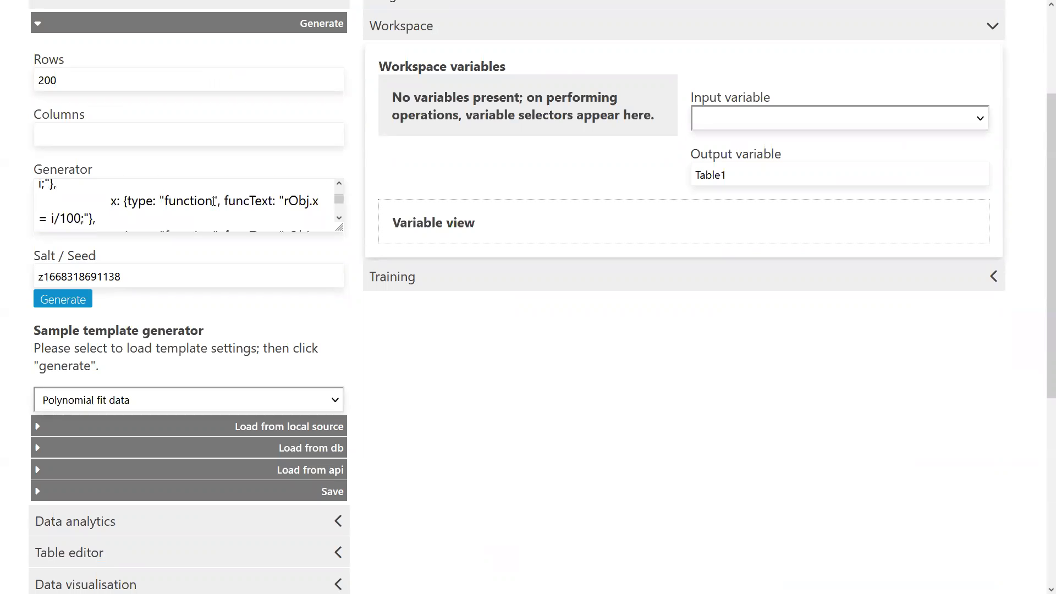
click(74, 304)
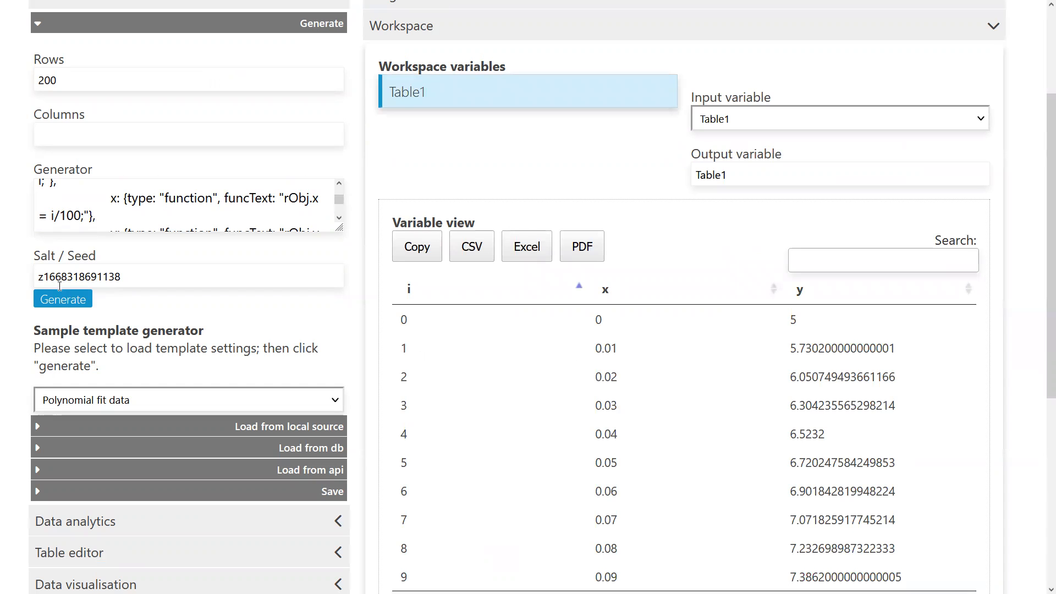
Step: Add the Table1 workspace variable to the document as a data table
scroll(250, 392, down, 3)
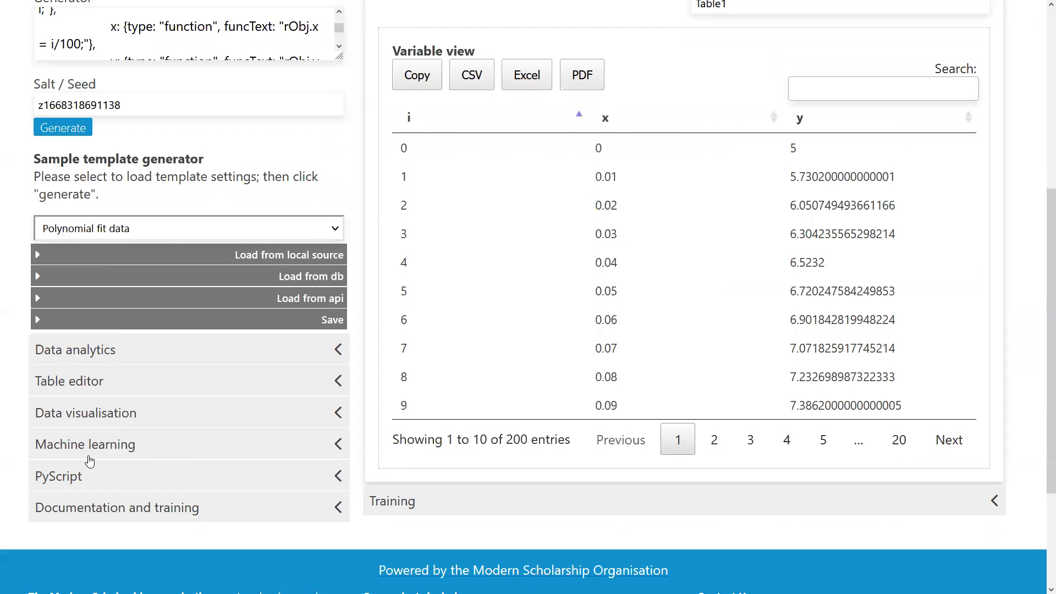
scroll(632, 306, up, 6)
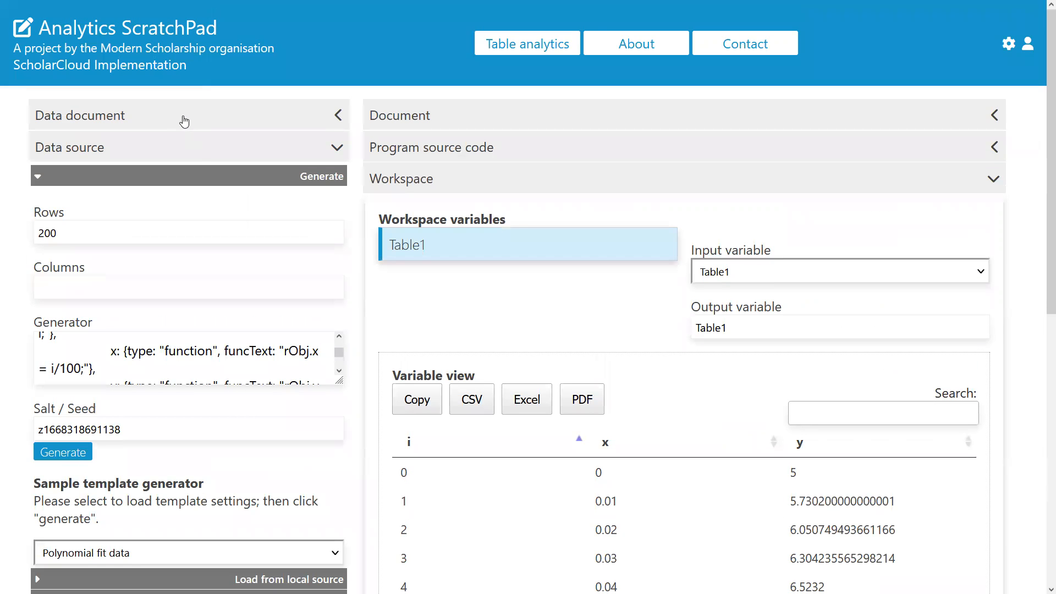
click(184, 121)
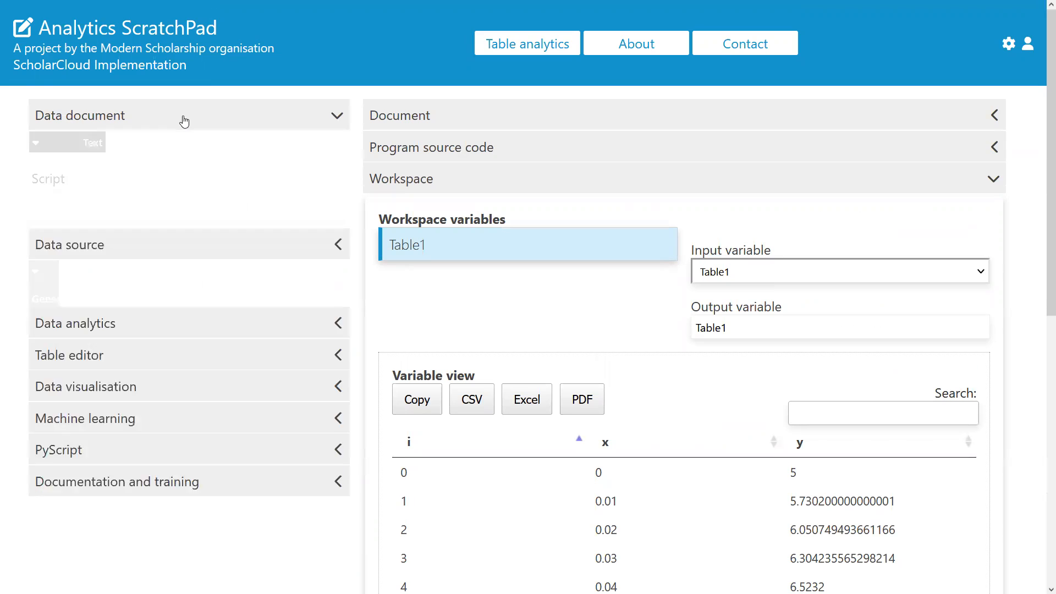
click(312, 475)
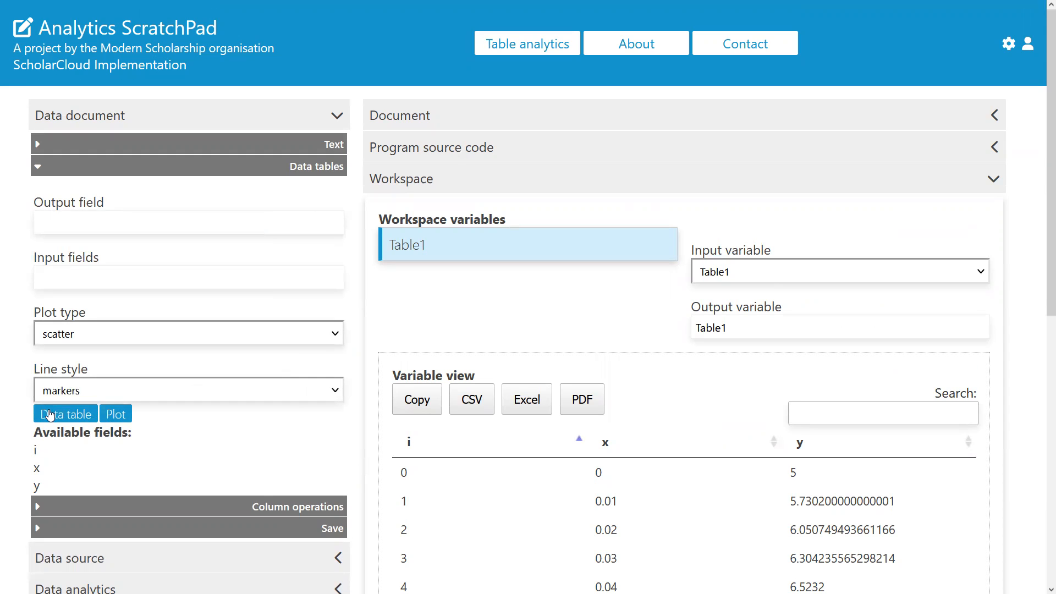
click(421, 247)
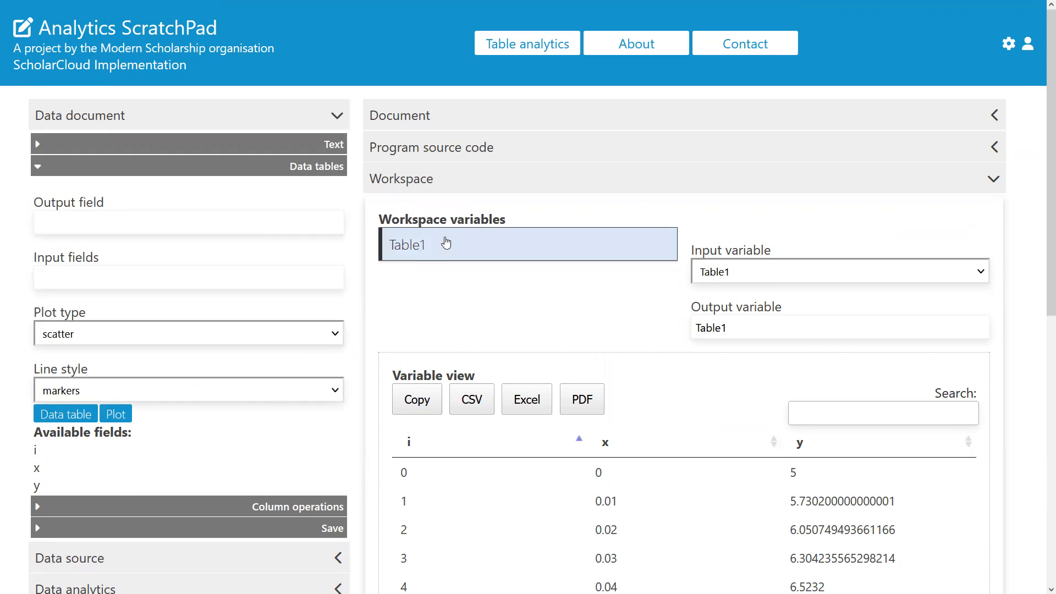
click(109, 465)
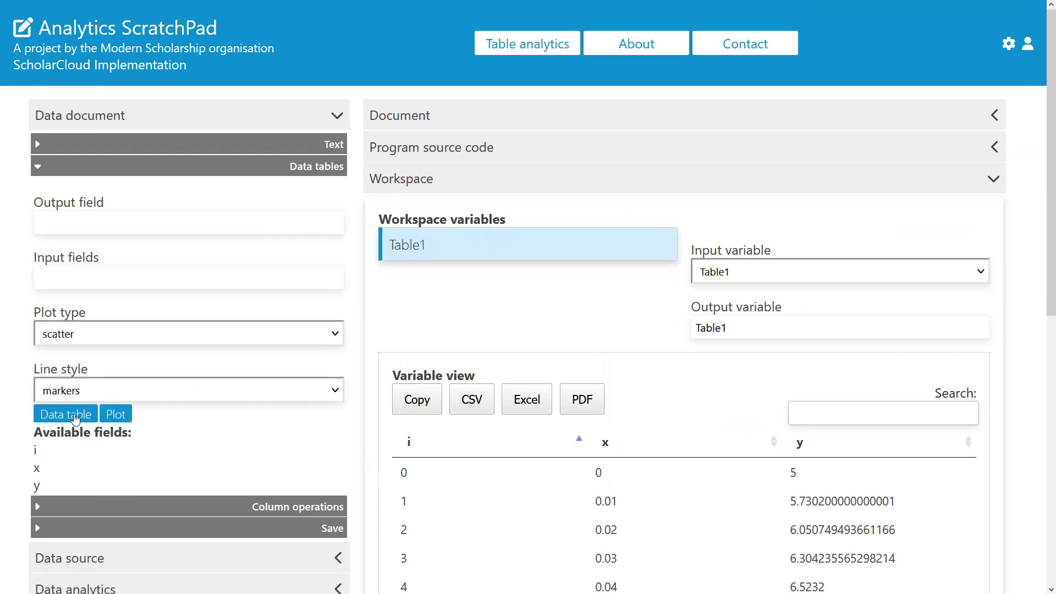
click(537, 118)
scroll(737, 266, down, 2)
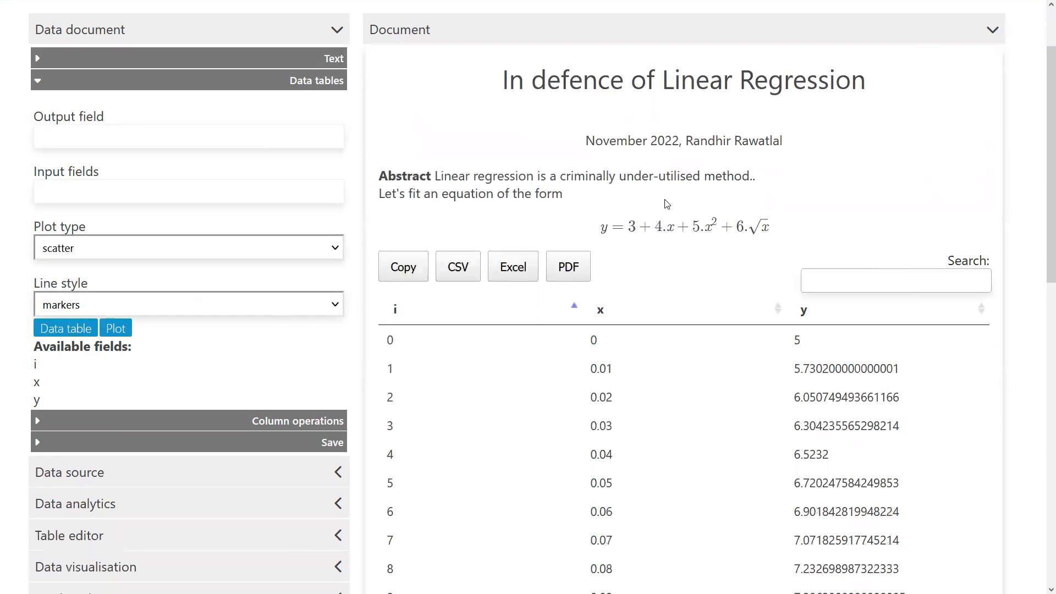
Step: Page through the document's data table entries and use its Excel export
scroll(672, 258, down, 4)
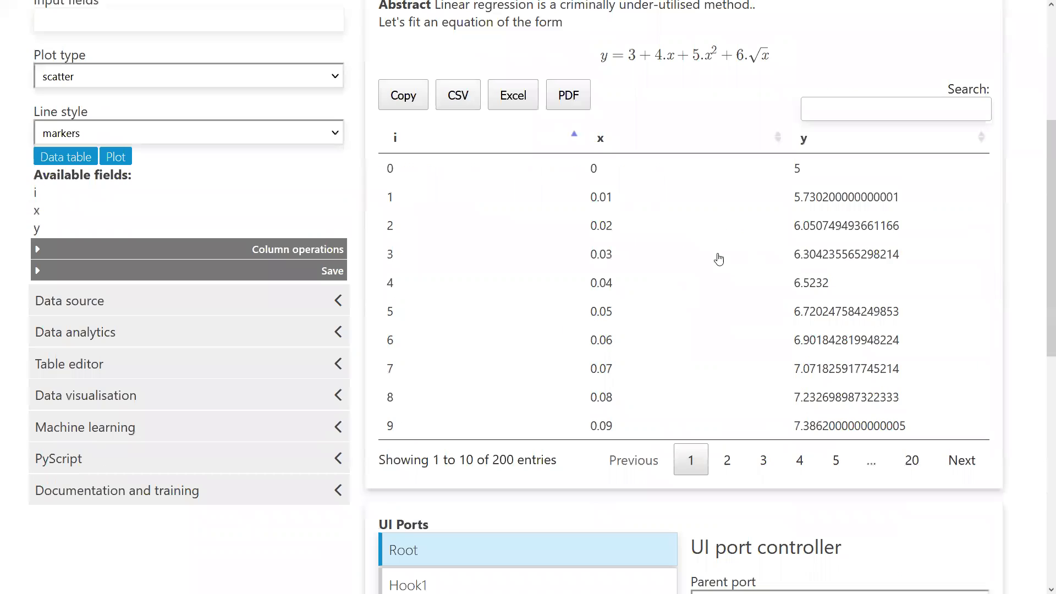
click(727, 460)
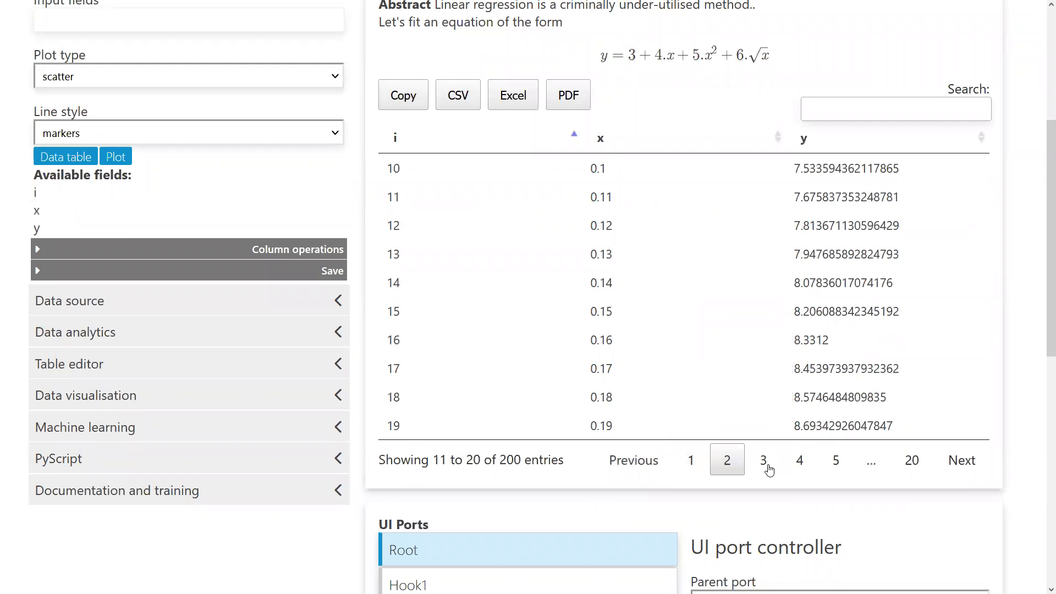
click(800, 460)
click(768, 466)
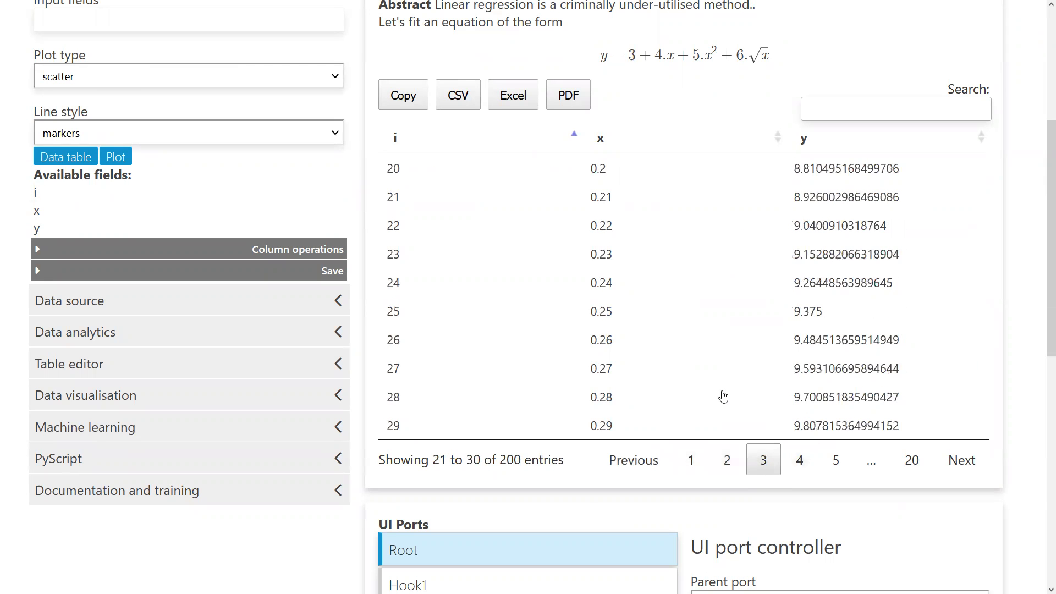
scroll(746, 234, up, 2)
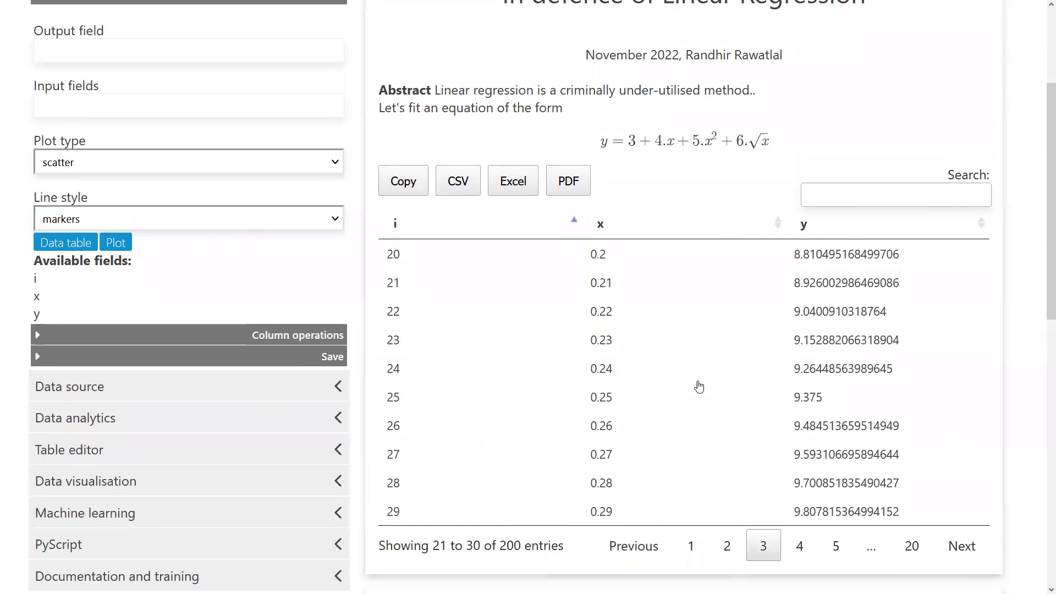
click(527, 189)
key(Return)
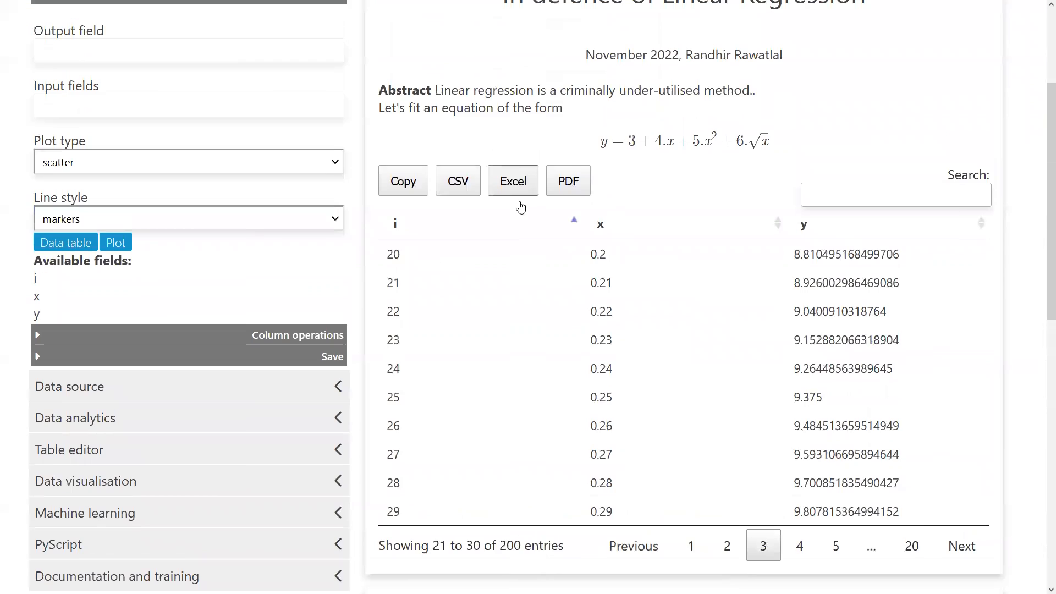
scroll(611, 385, up, 4)
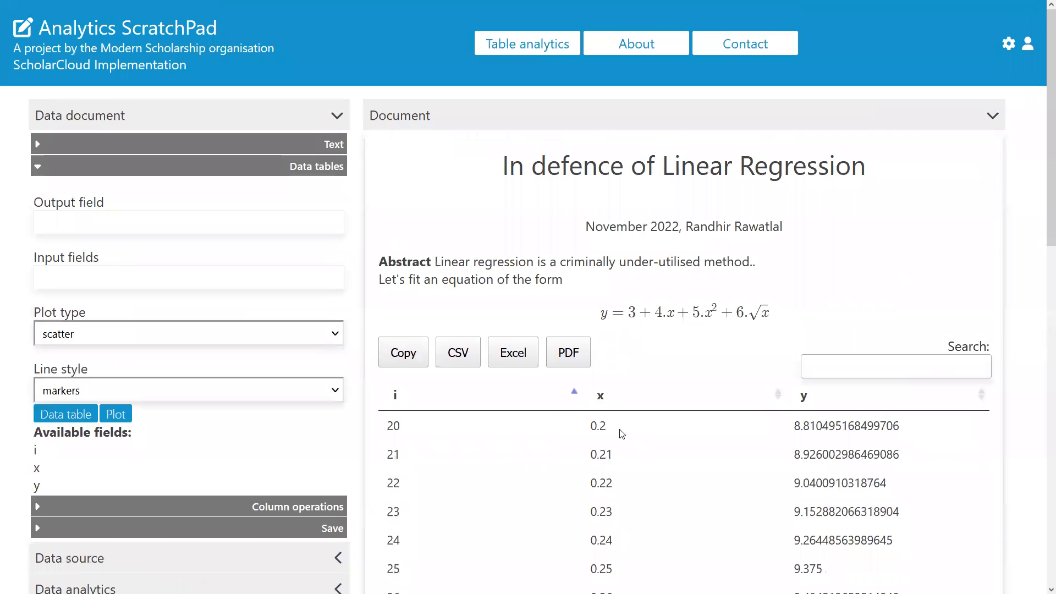
scroll(514, 424, down, 4)
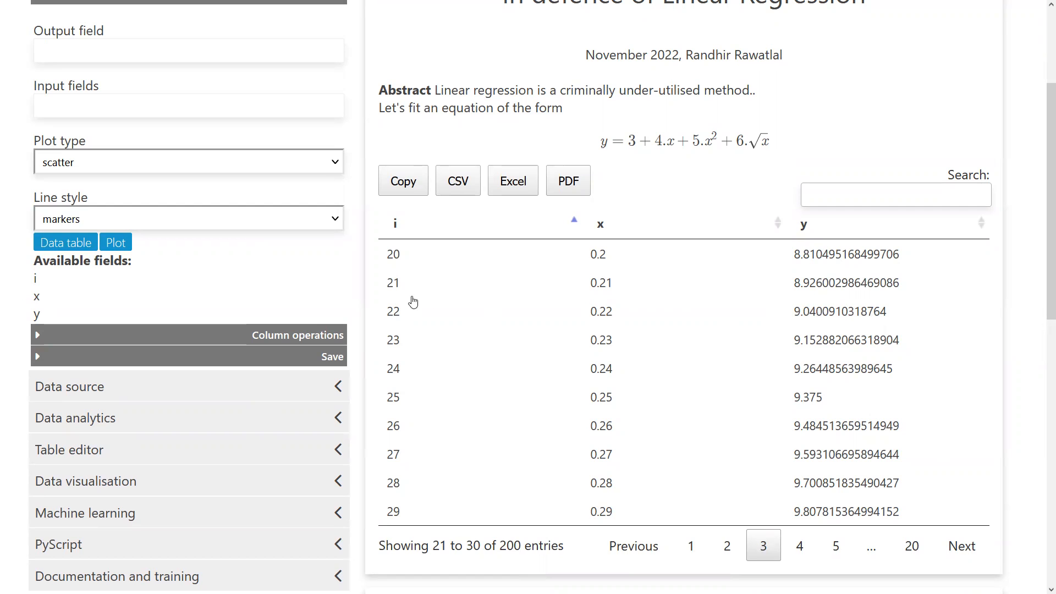
scroll(584, 297, up, 3)
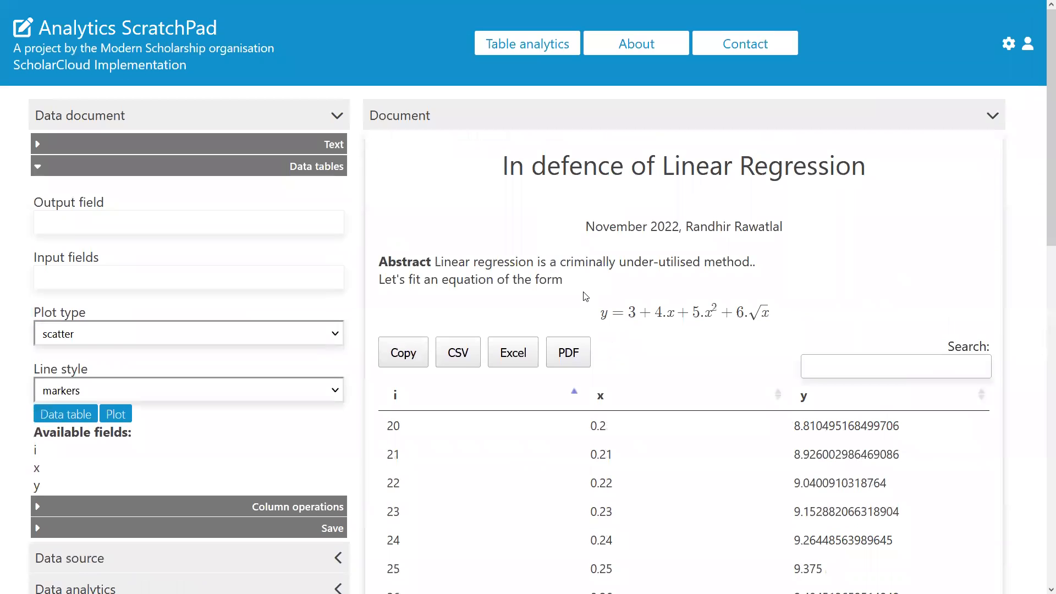
scroll(586, 297, down, 9)
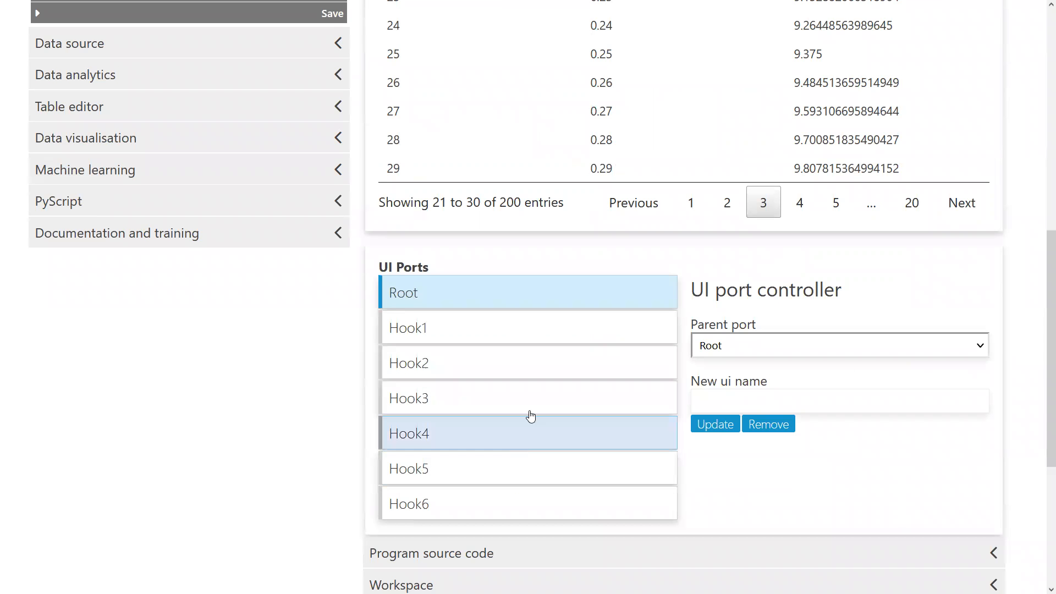
scroll(525, 462, up, 2)
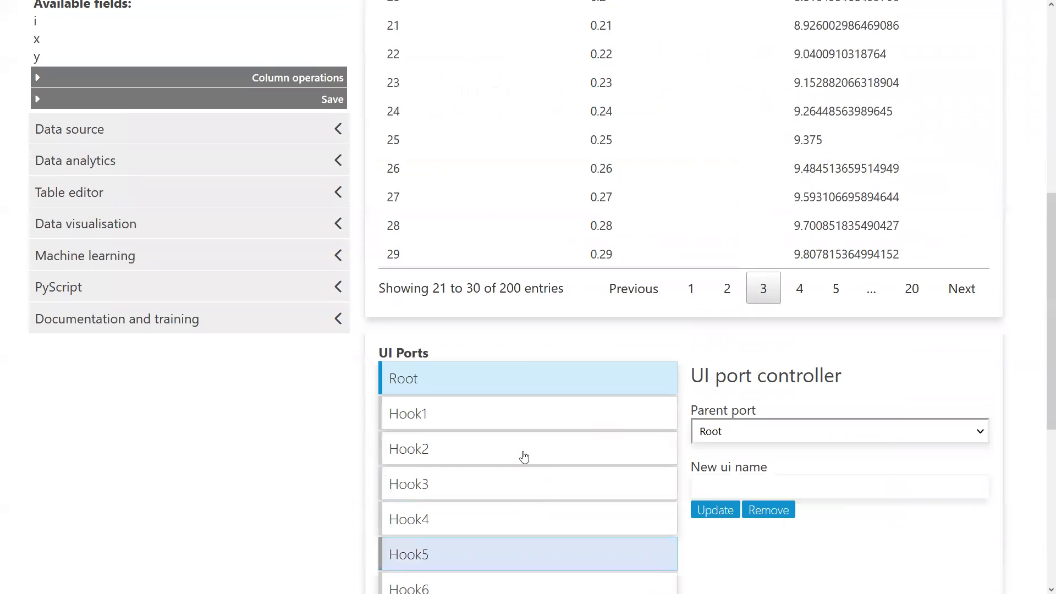
scroll(538, 505, down, 2)
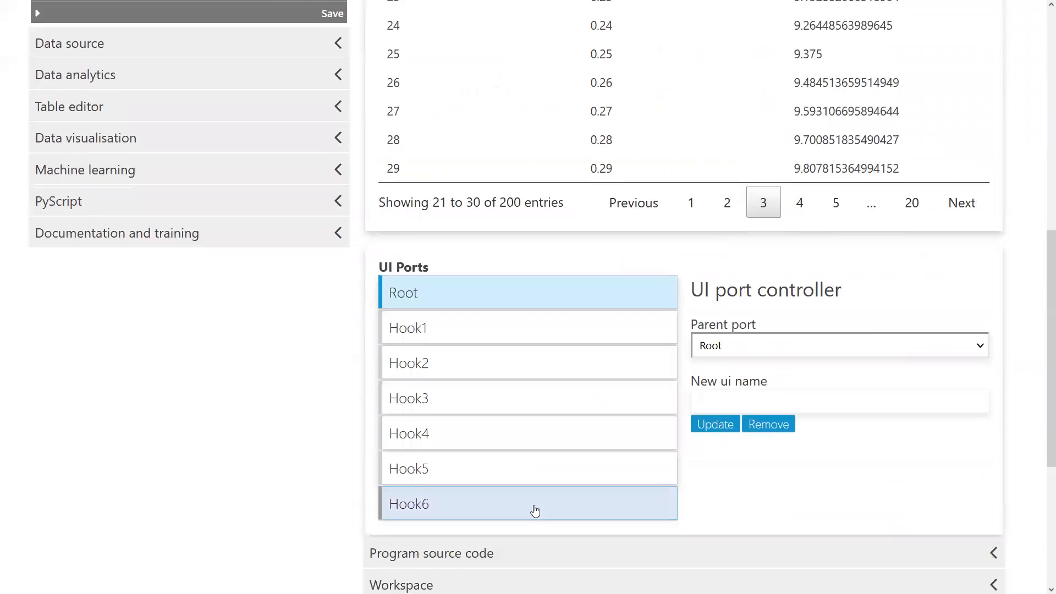
scroll(576, 326, up, 7)
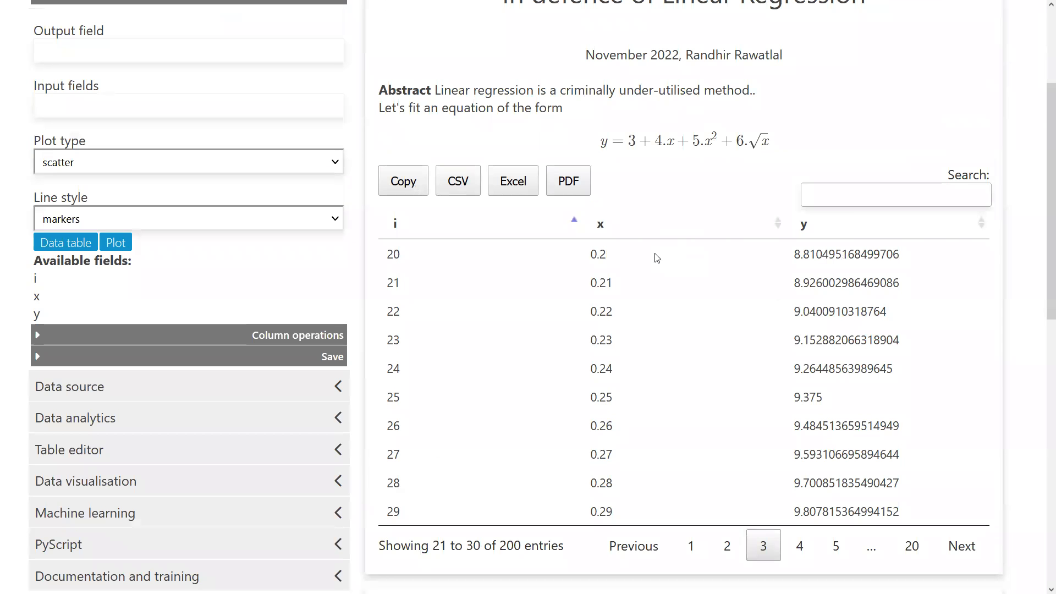
scroll(656, 258, down, 6)
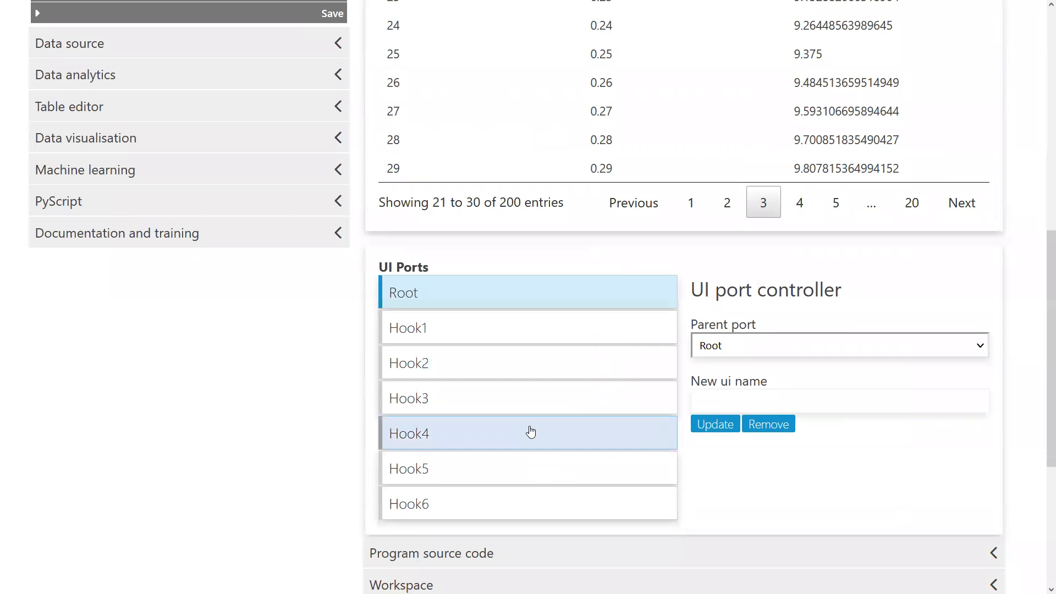
scroll(231, 257, up, 7)
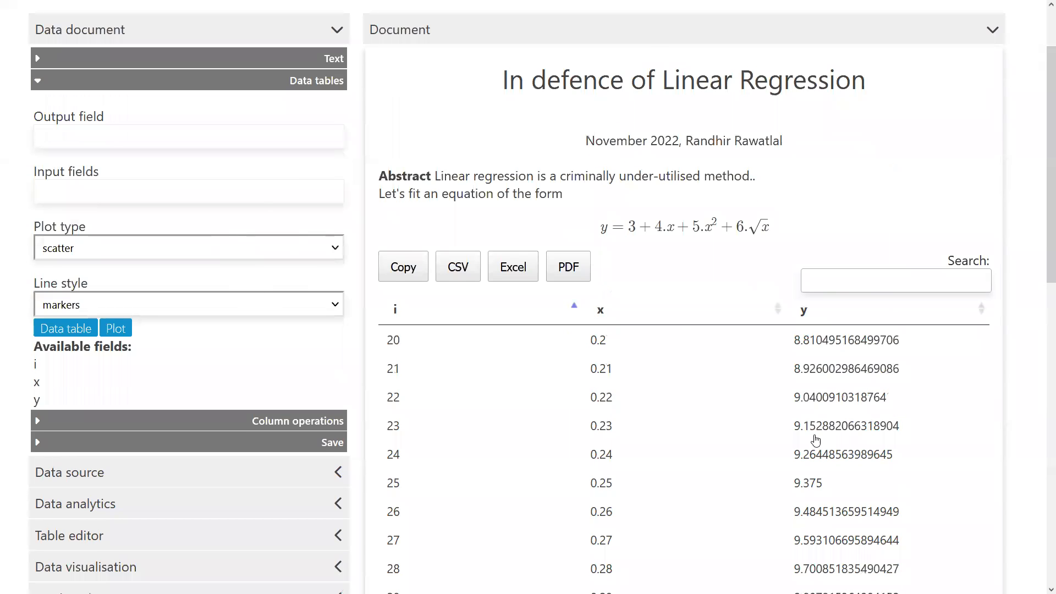
scroll(785, 443, down, 6)
scroll(786, 453, up, 1)
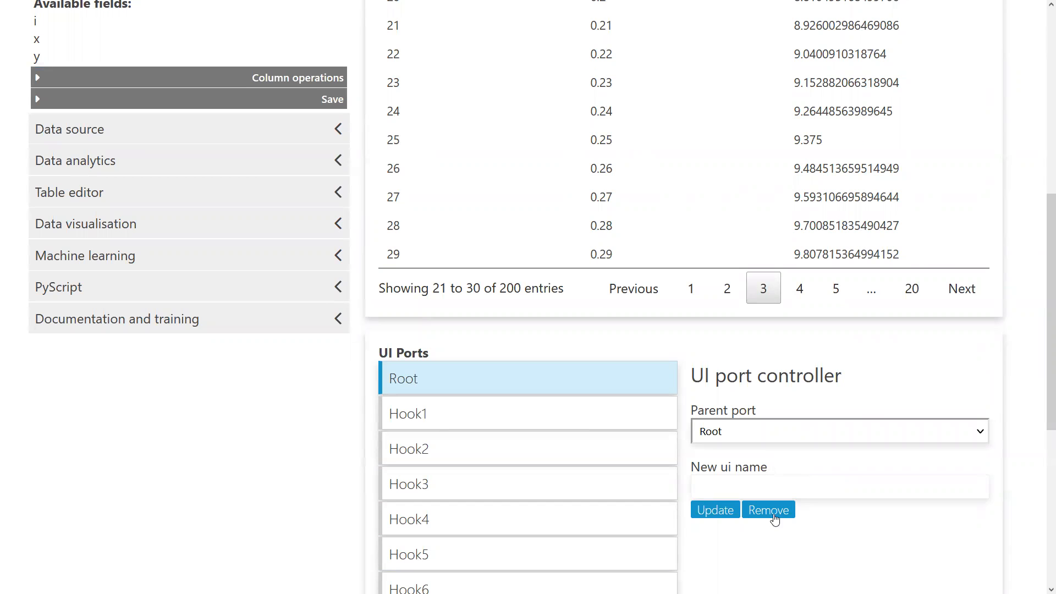
scroll(597, 431, up, 4)
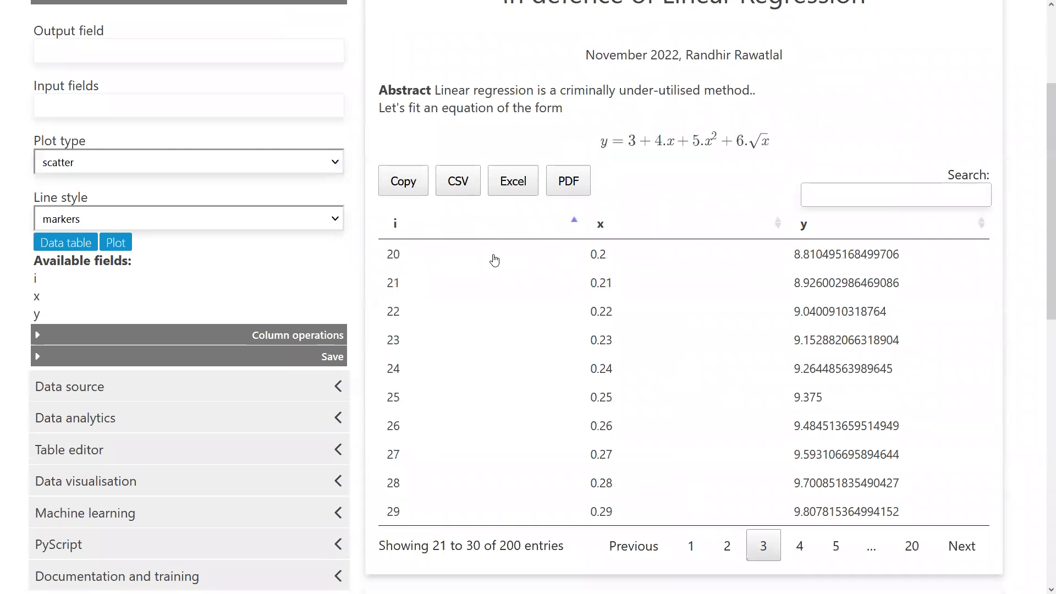
scroll(747, 372, up, 3)
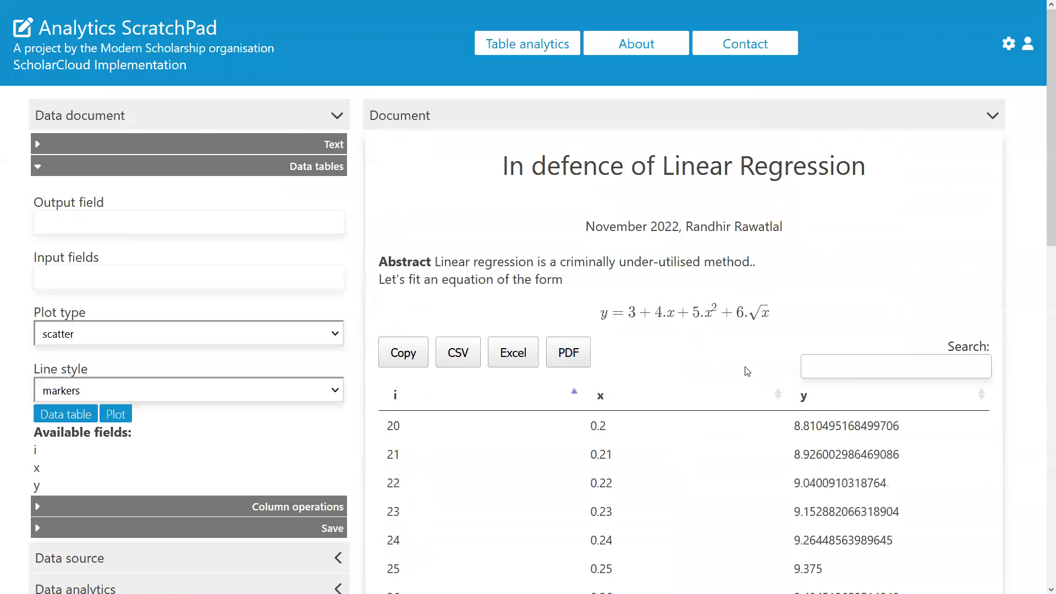
scroll(740, 372, down, 3)
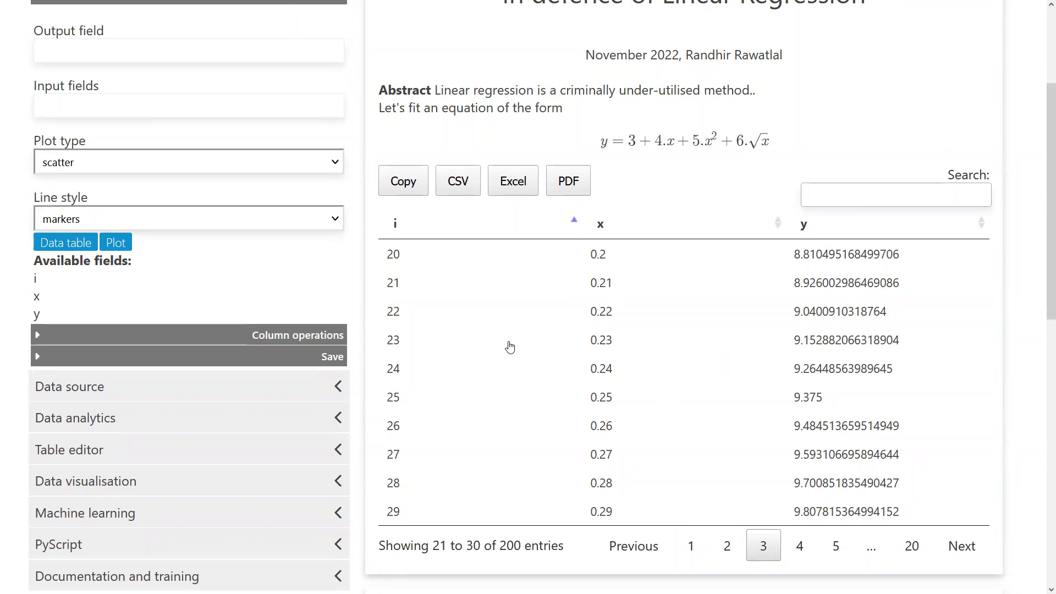
scroll(512, 348, up, 3)
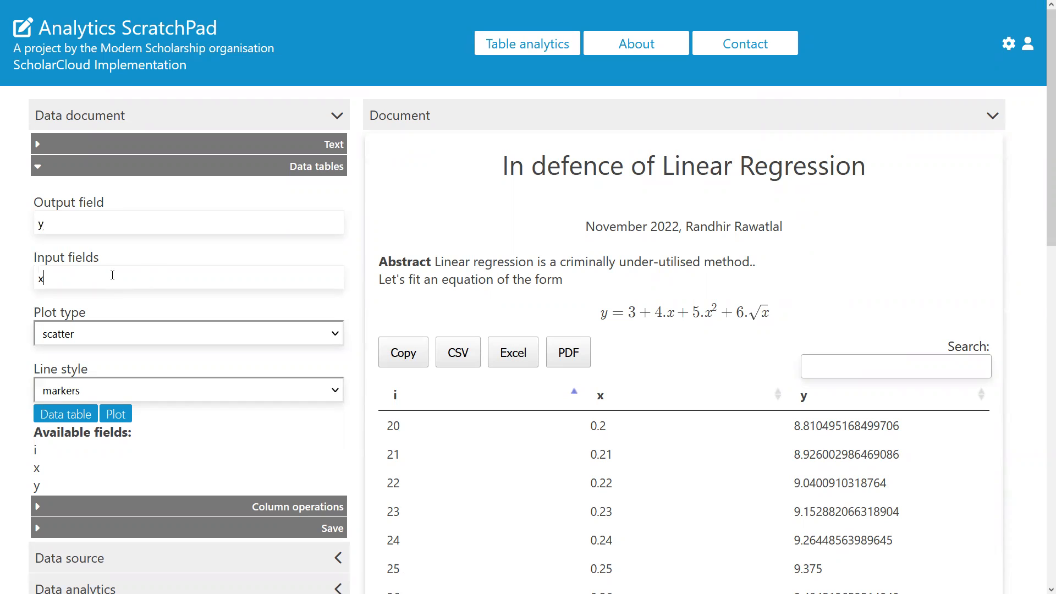
Step: Configure a plot of output y against input x with the lines+markers line style
click(113, 392)
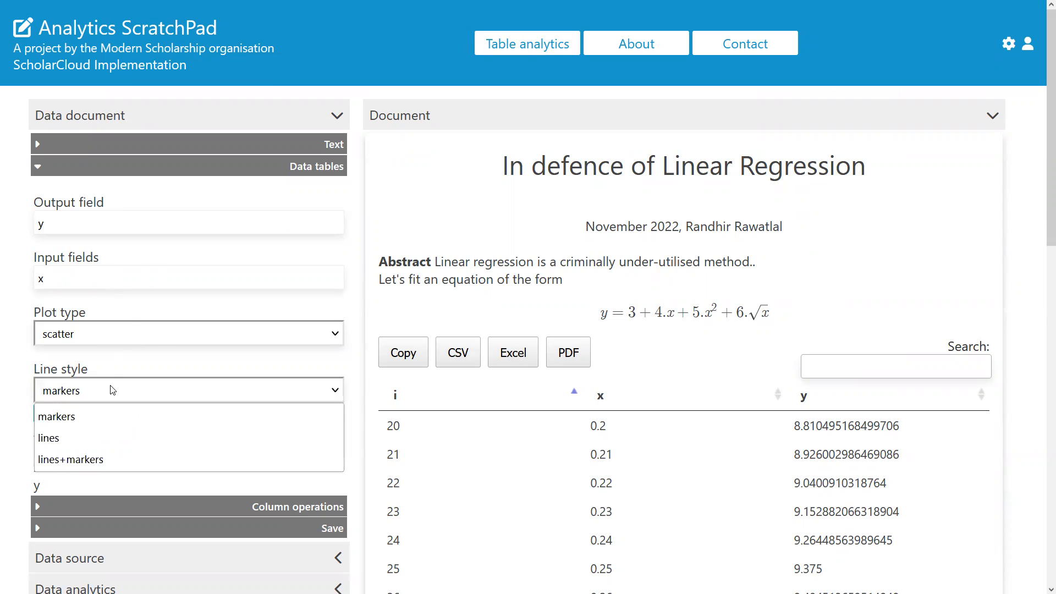
click(115, 460)
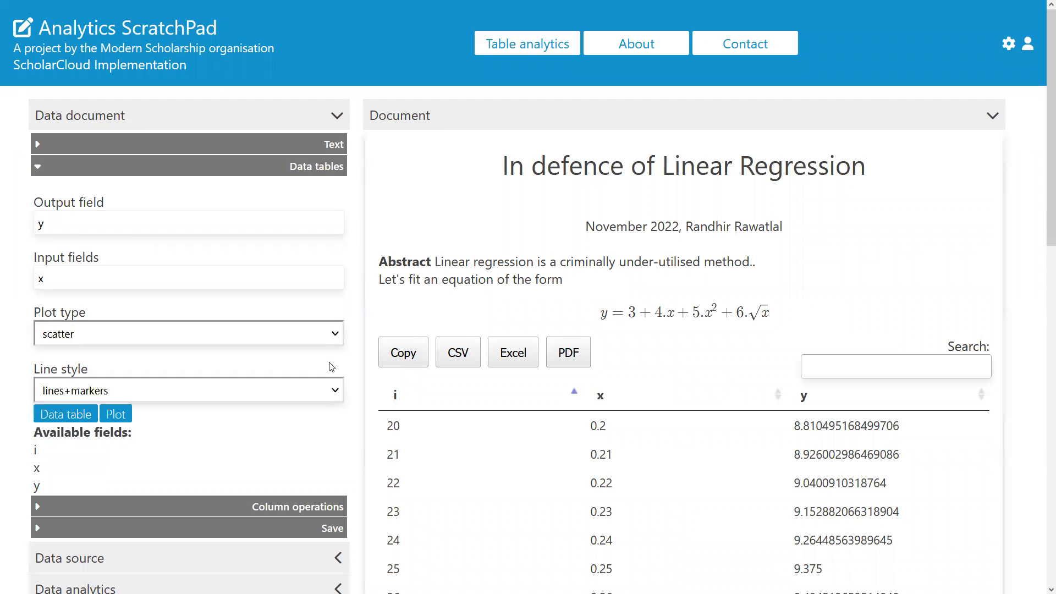
Step: Add the plot of y against x to the document below the data table
click(121, 419)
scroll(726, 385, down, 9)
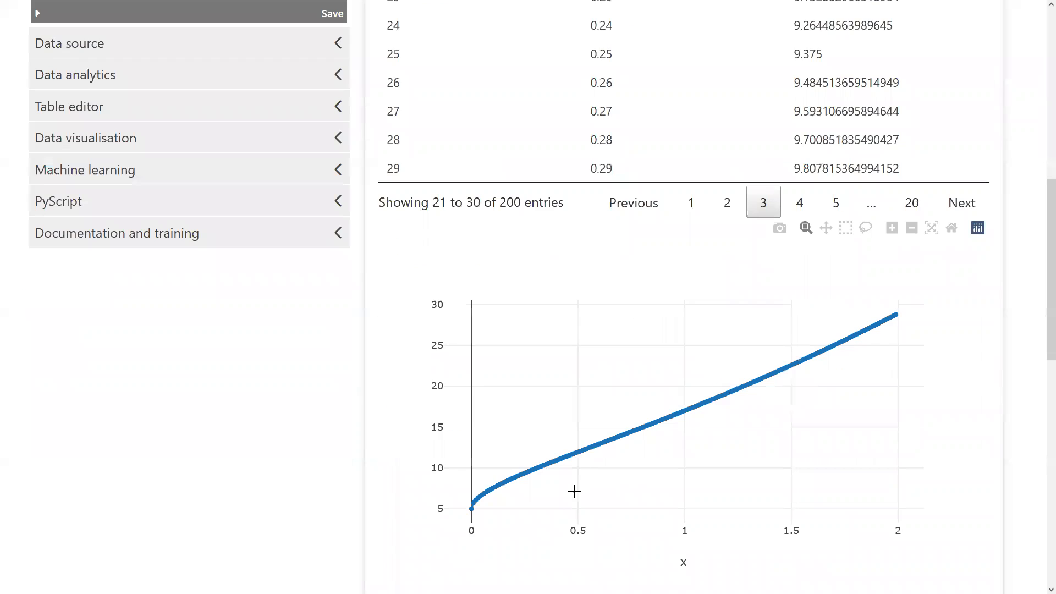
scroll(574, 492, down, 3)
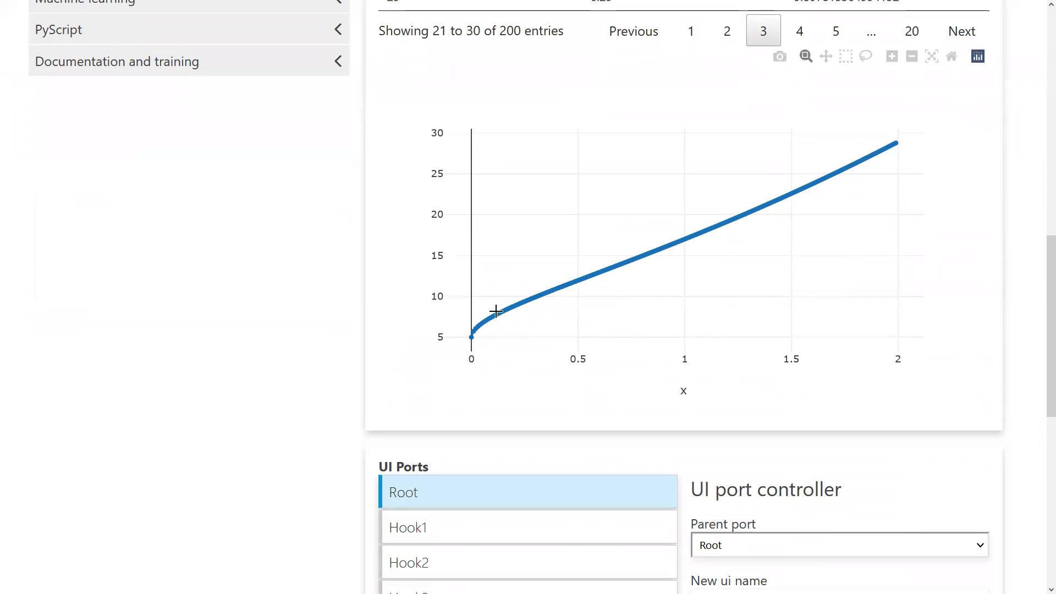
scroll(896, 262, up, 12)
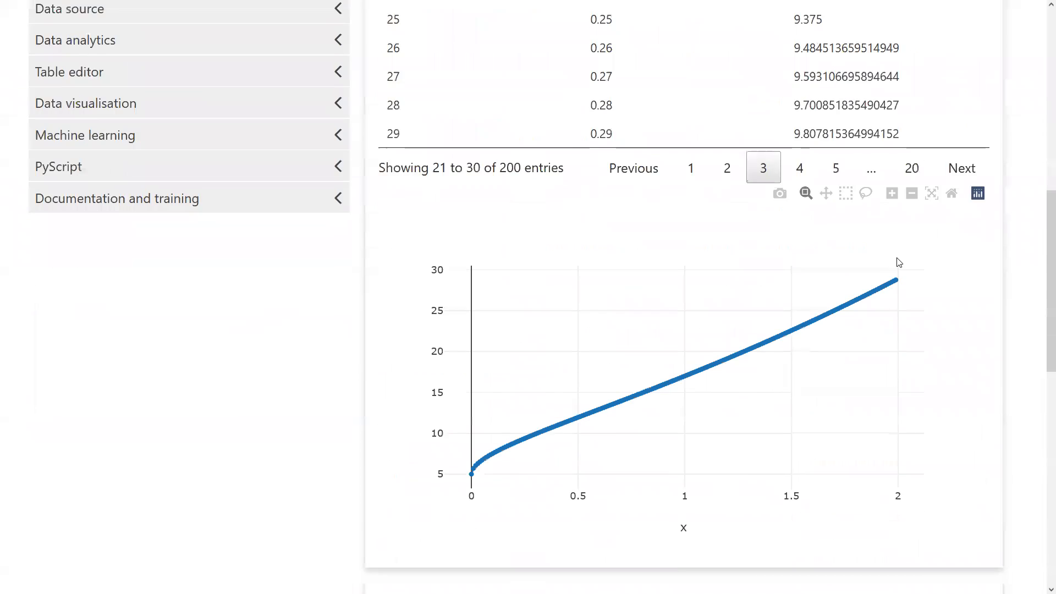
scroll(896, 262, up, 2)
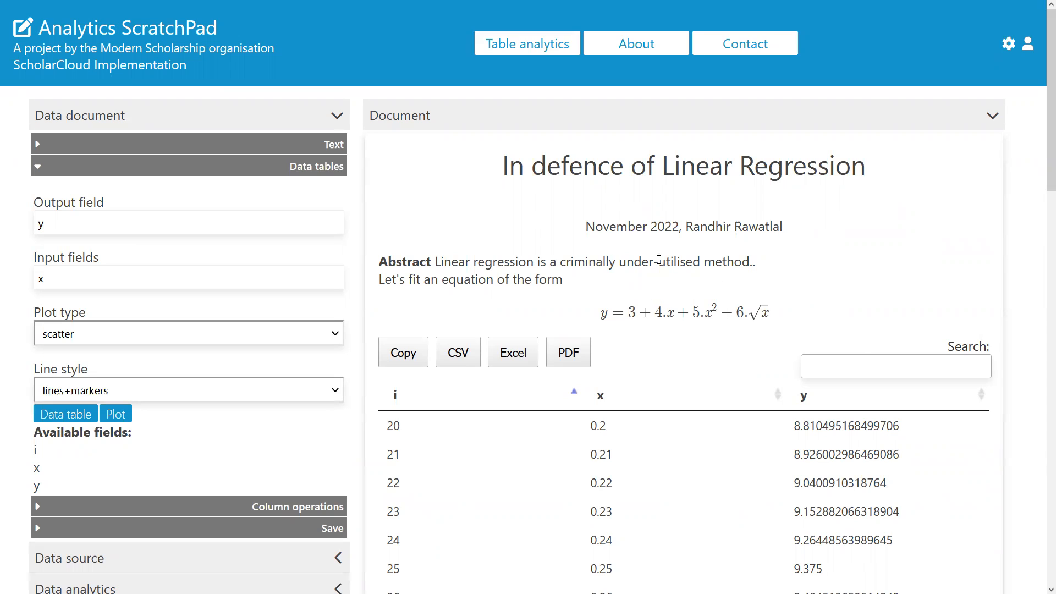
drag(596, 262, 653, 265)
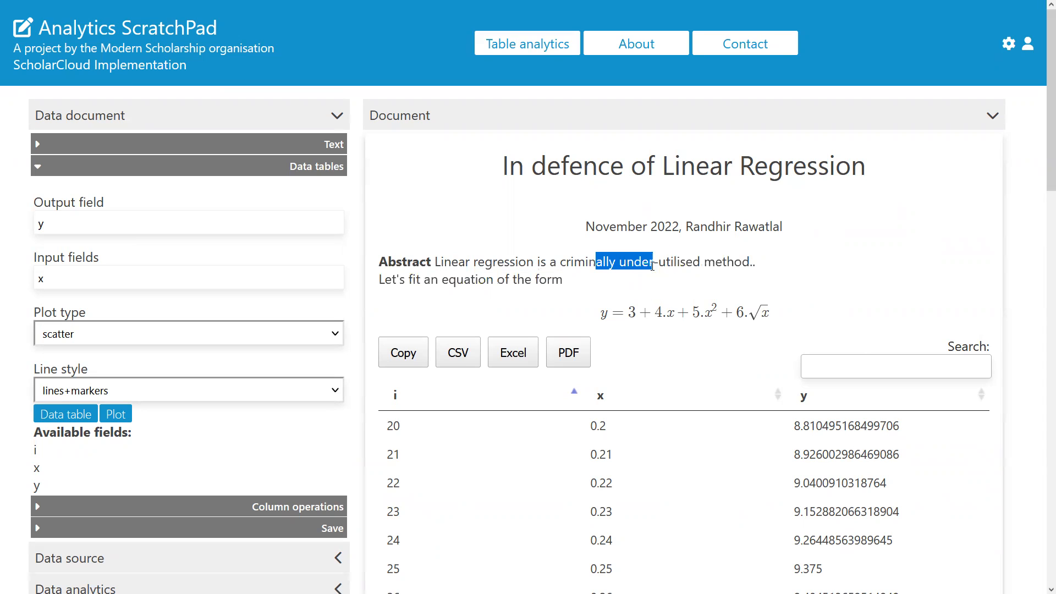
scroll(883, 291, down, 14)
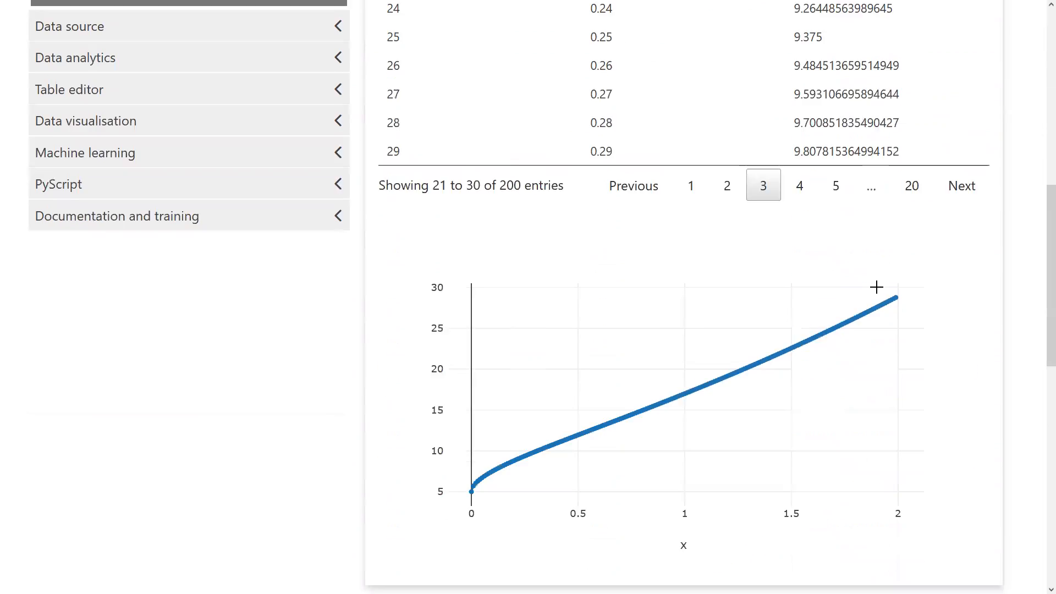
scroll(879, 292, up, 15)
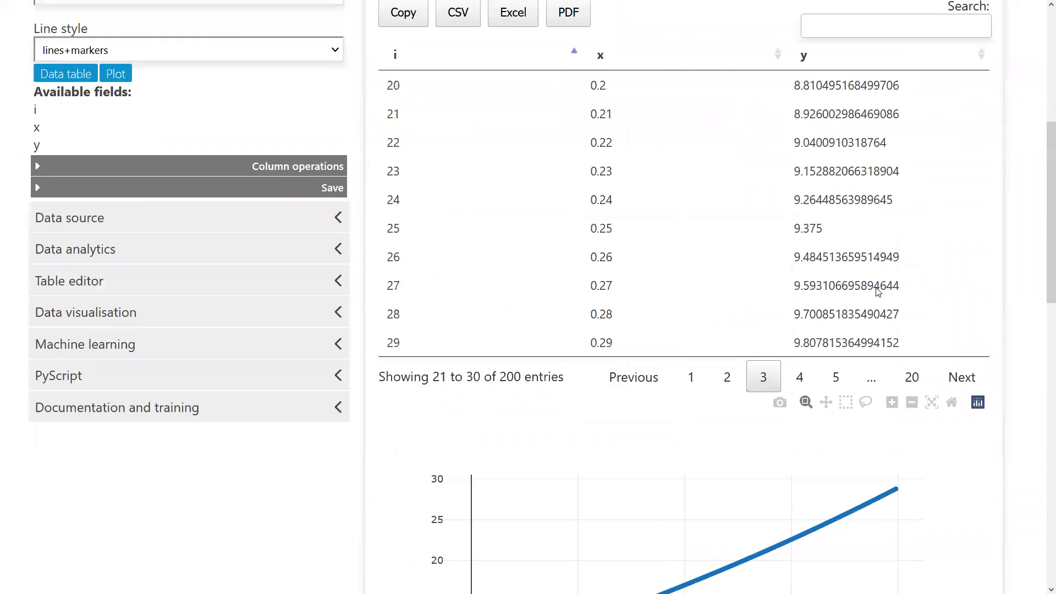